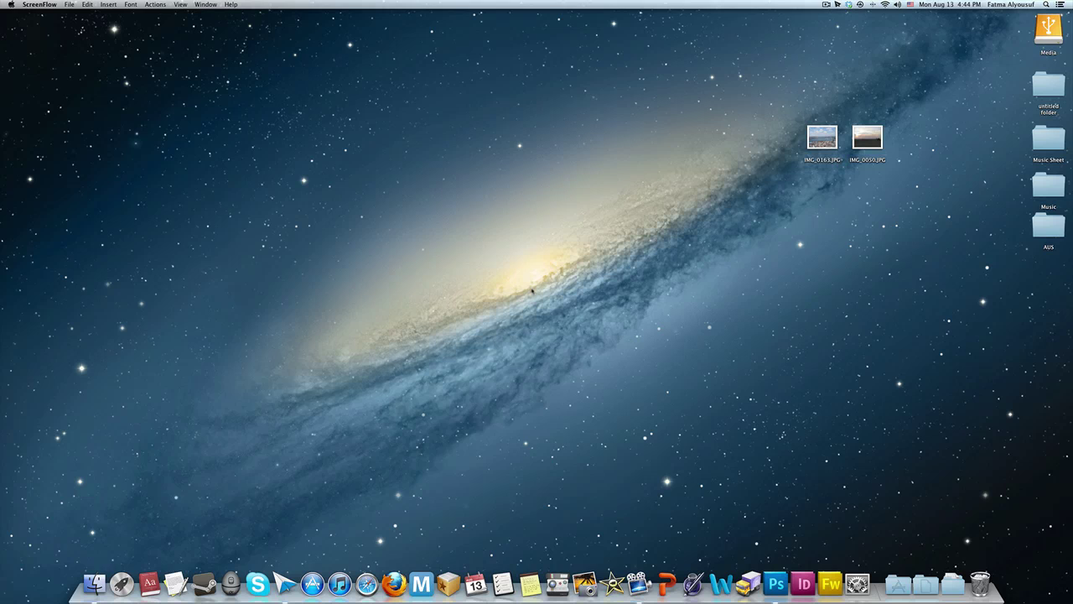
- Preview the Istanbul and camel photos, resizing and repositioning the camel photo window
double_click(822, 136)
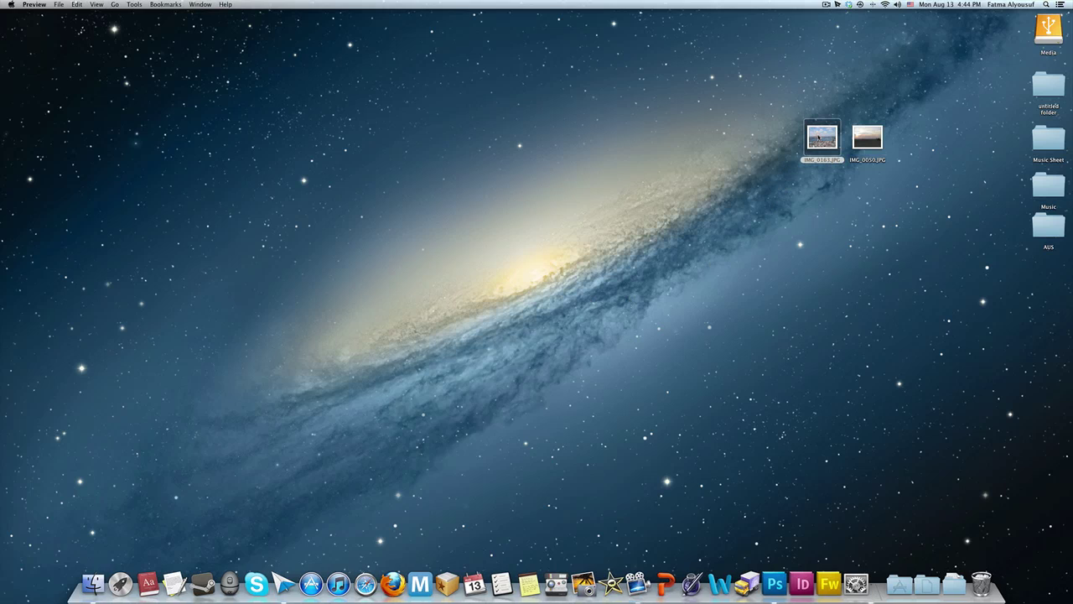
click(872, 134)
double_click(872, 134)
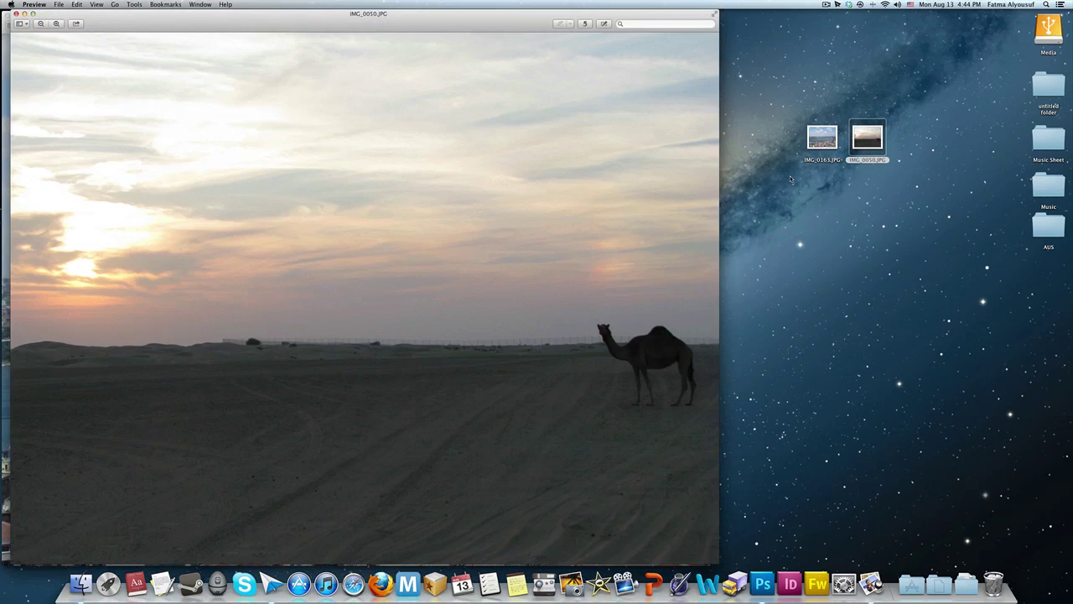
drag(310, 16, 496, 15)
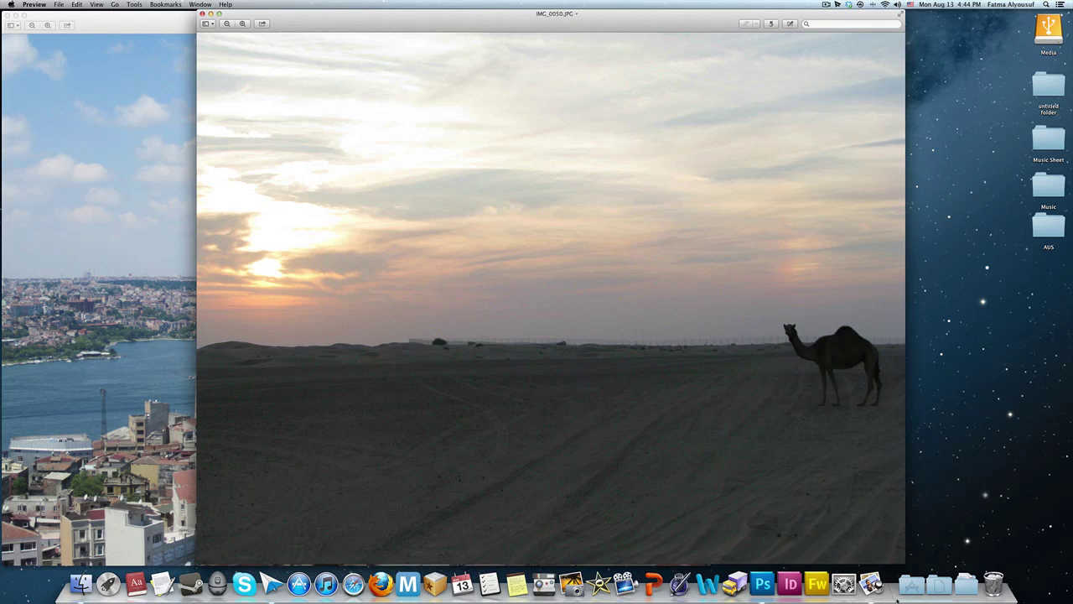
drag(904, 566, 685, 364)
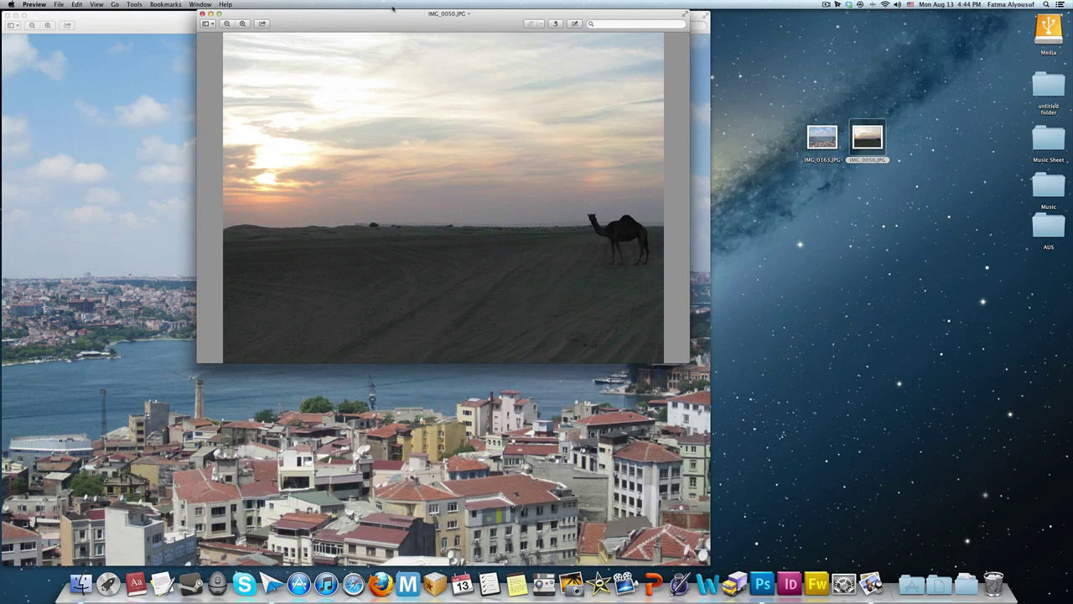
drag(450, 18, 732, 21)
- Shrink and move the Istanbul photo window, then close both Preview windows
click(697, 12)
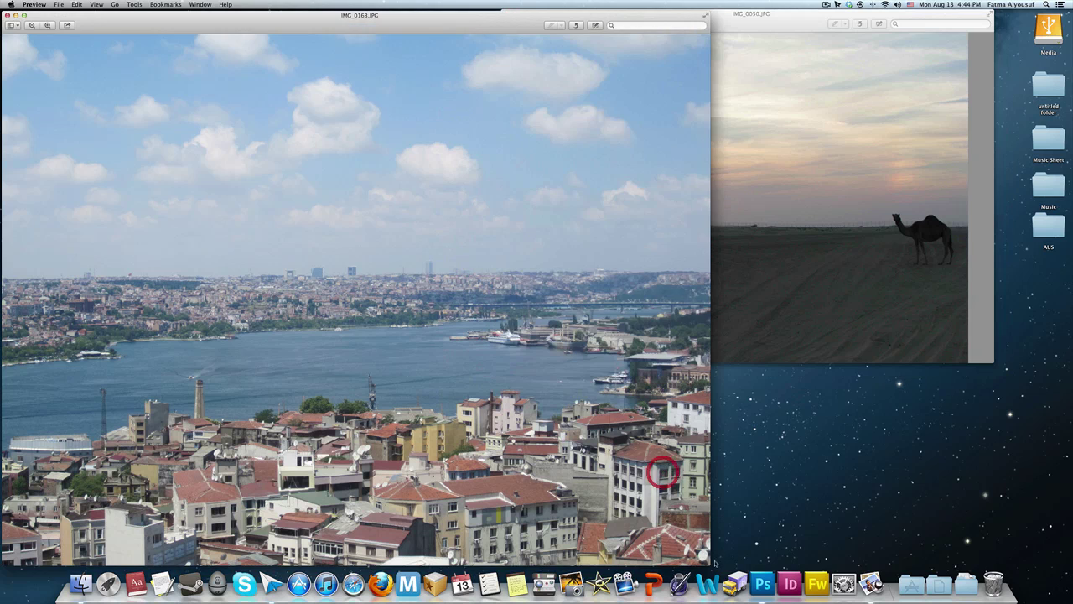
drag(708, 564, 470, 290)
drag(230, 17, 248, 58)
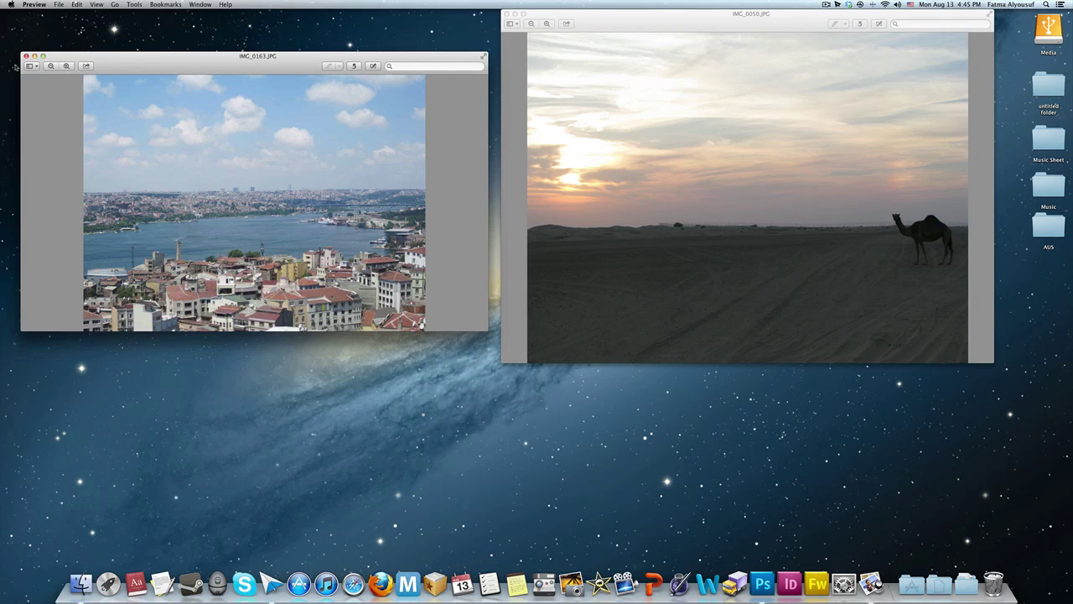
click(26, 55)
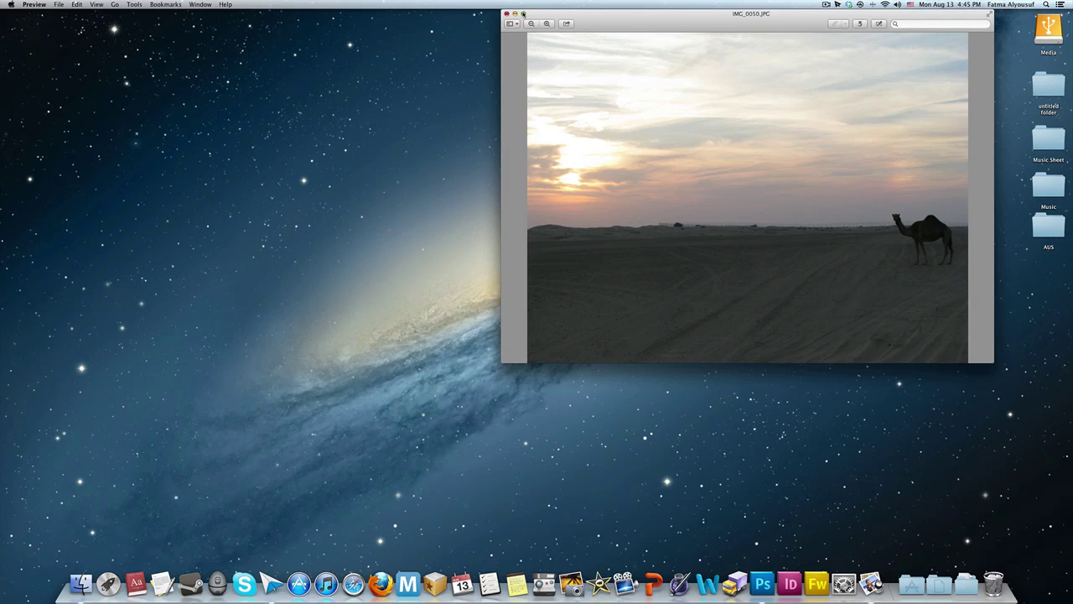
click(506, 15)
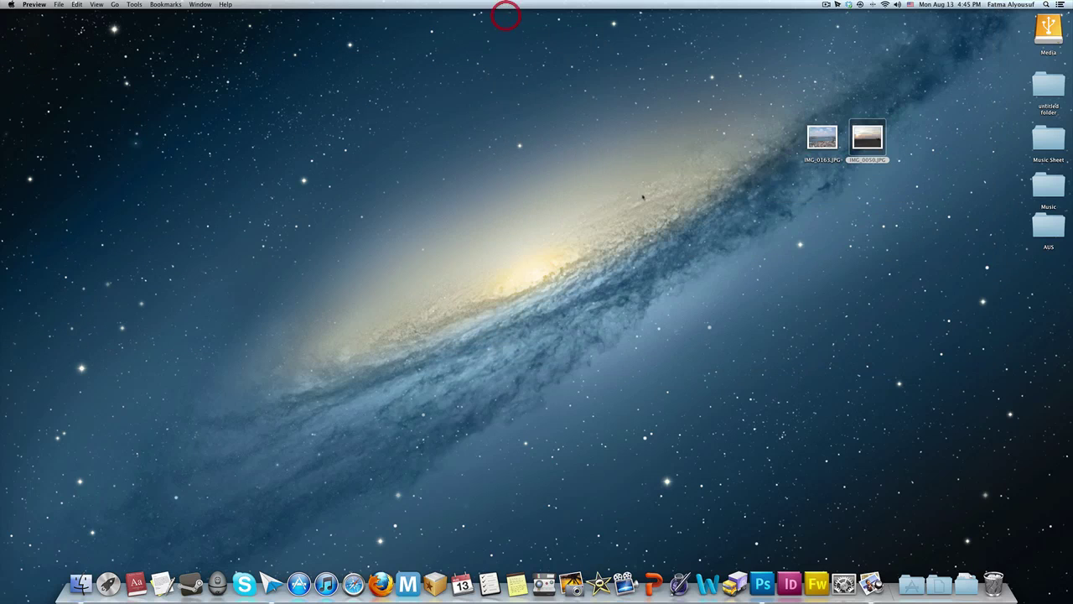
- Launch Photoshop CS5 and open IMG_0050.JPG in it, centring the document window
click(762, 585)
right_click(868, 138)
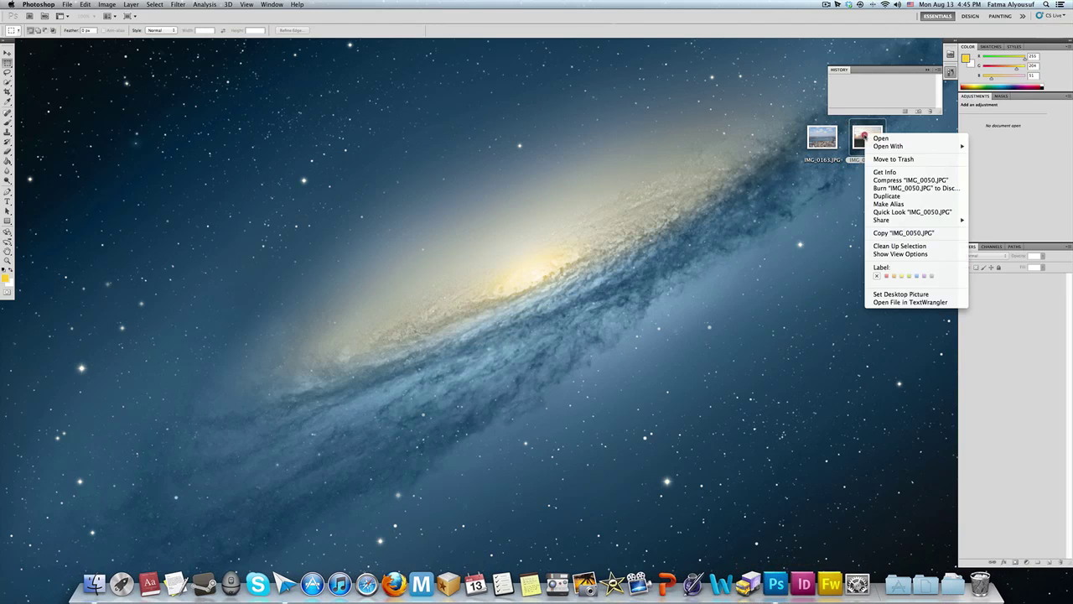
mouse_move(881, 145)
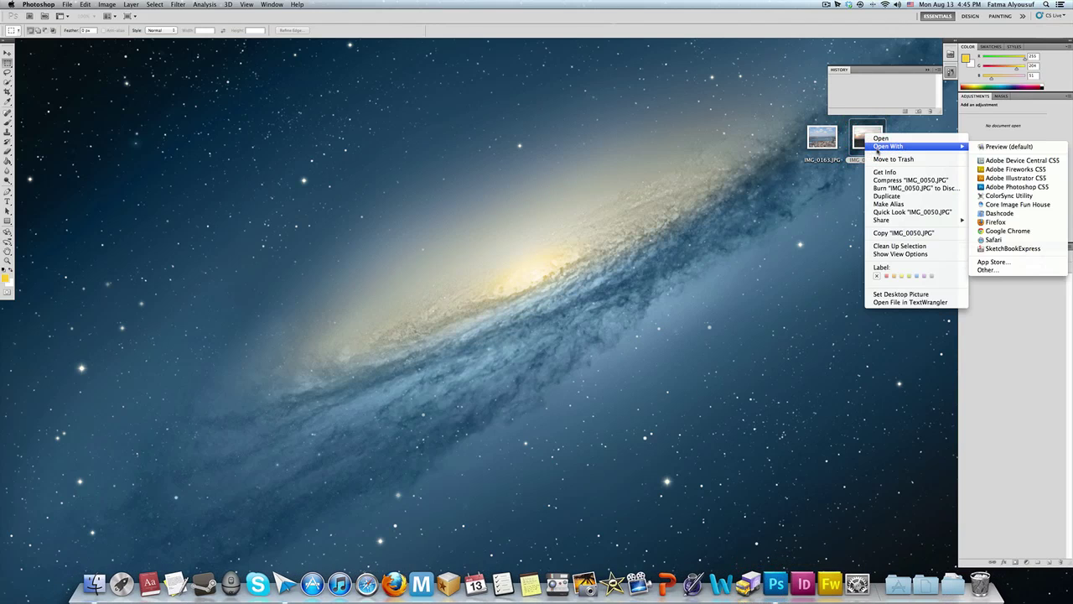
click(991, 188)
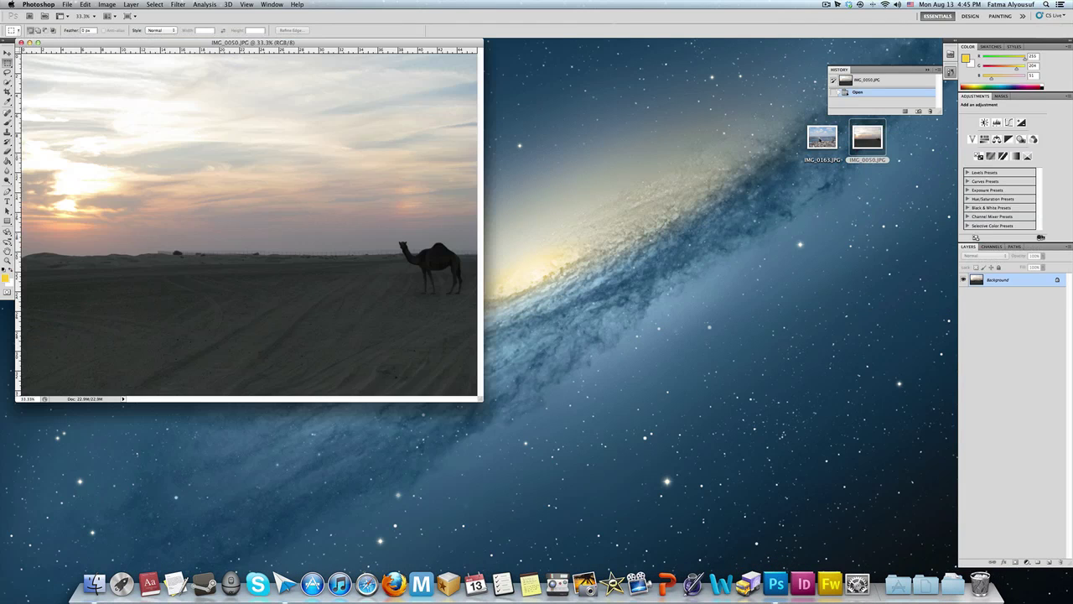
drag(251, 44, 497, 112)
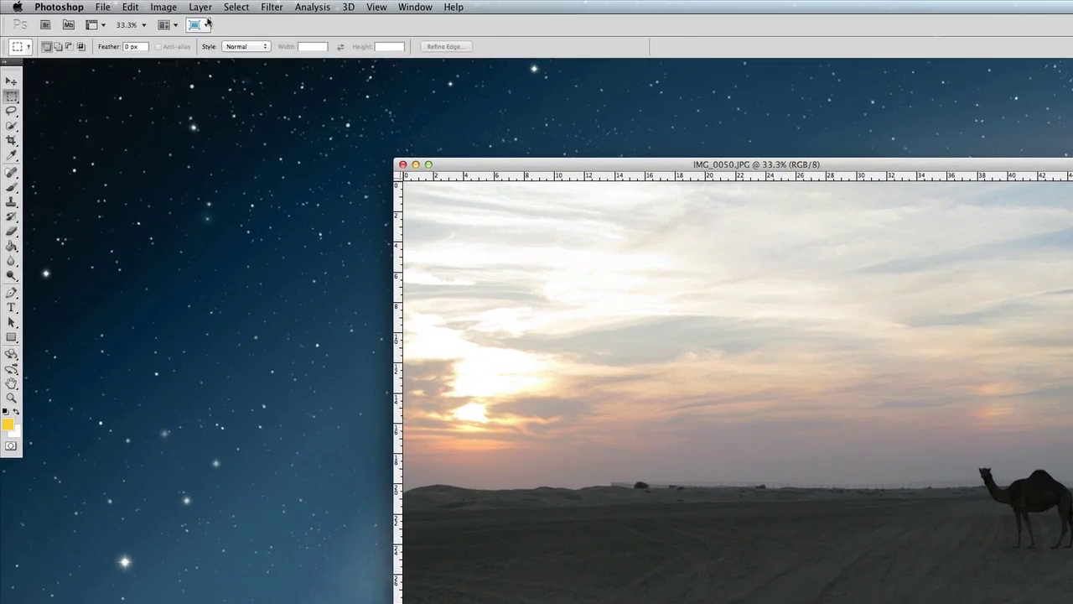
- Start a new Gradient fill layer named Sky with Overlay blend mode
click(131, 4)
mouse_move(304, 130)
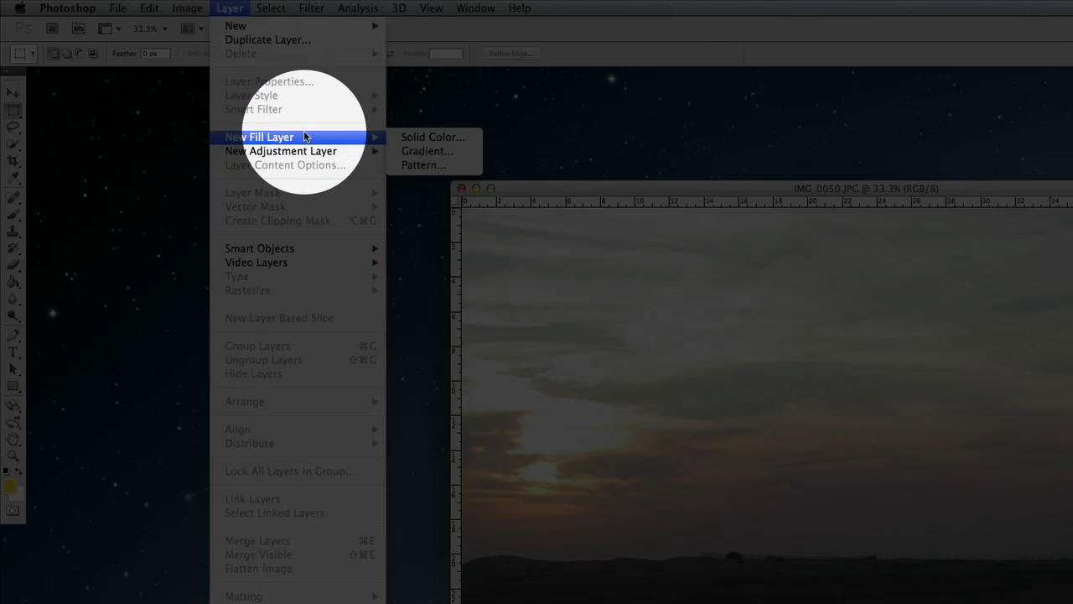
click(433, 155)
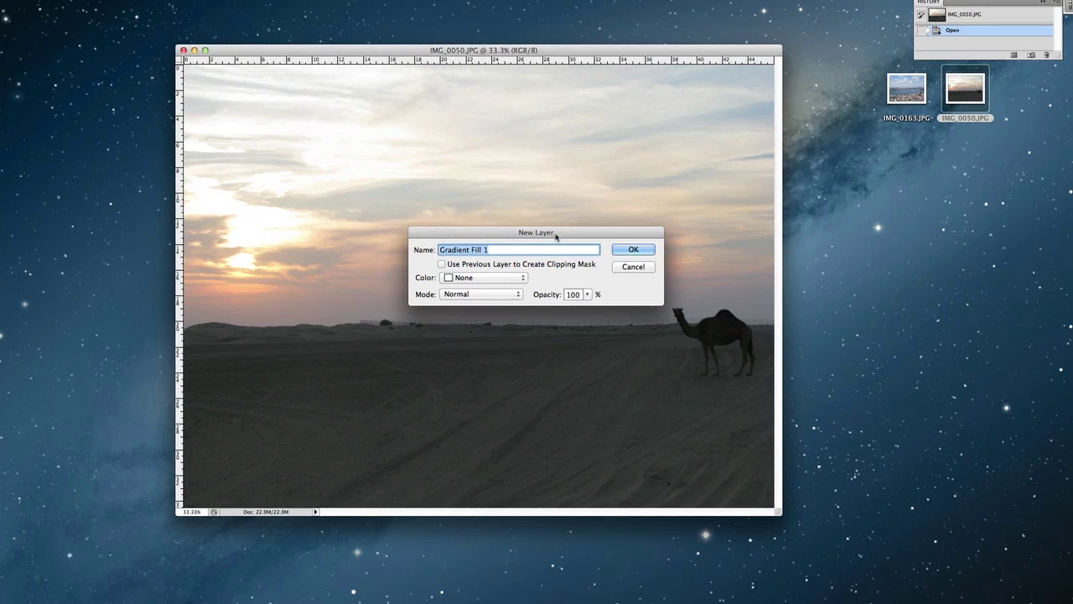
text(Sky)
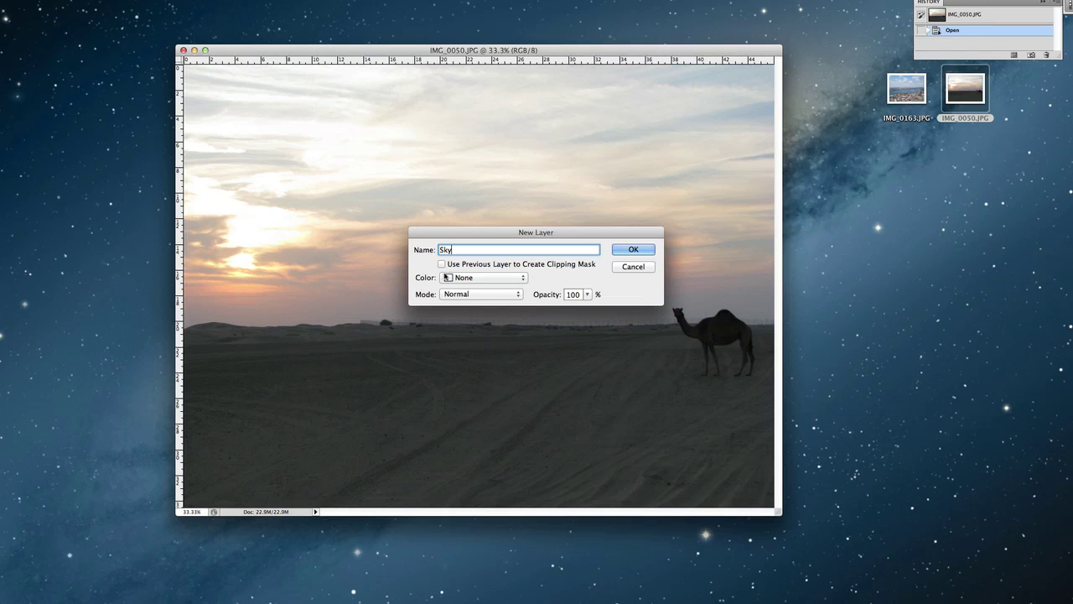
click(566, 294)
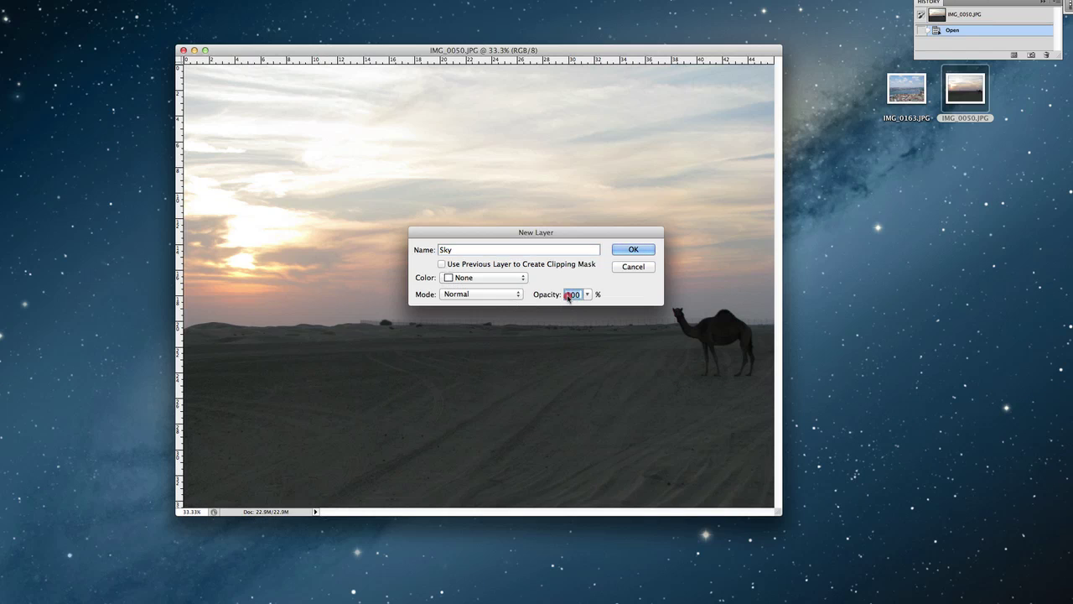
click(495, 294)
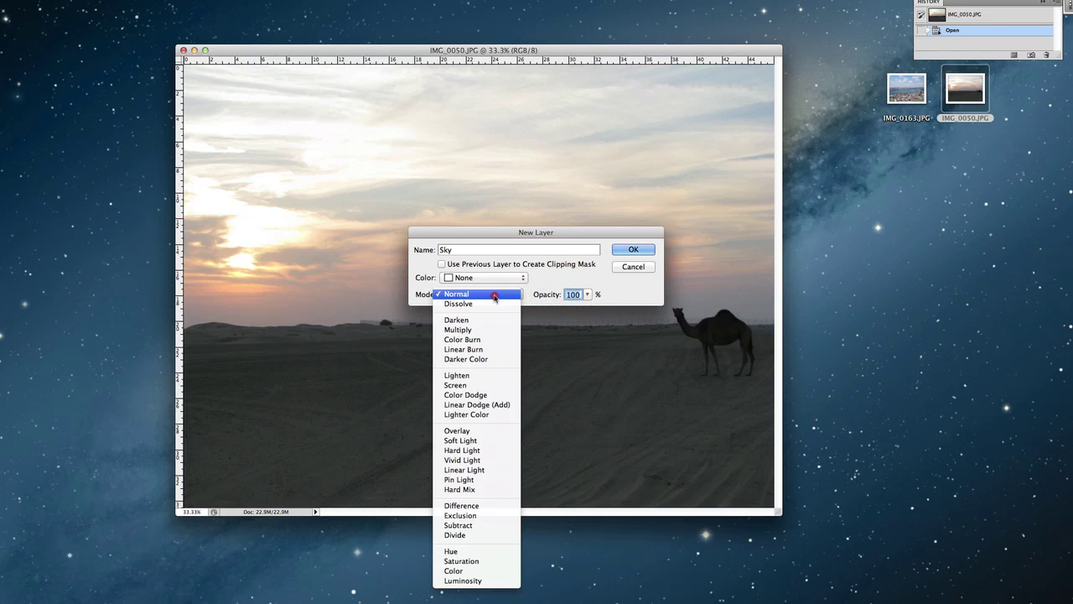
click(479, 430)
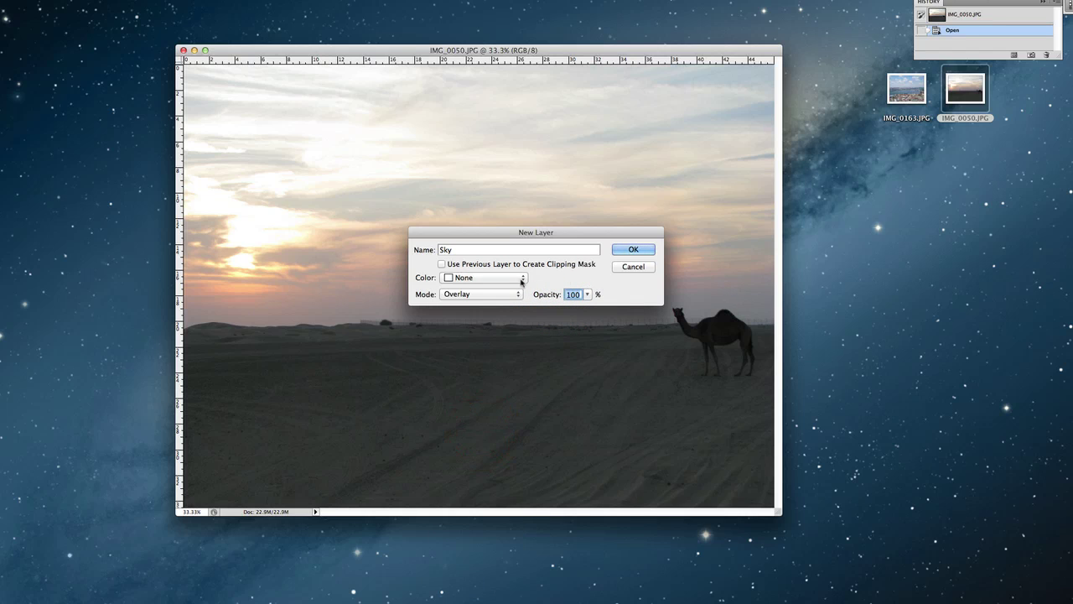
- Confirm the Sky layer, check Reverse and choose the Black, White gradient preset
click(631, 250)
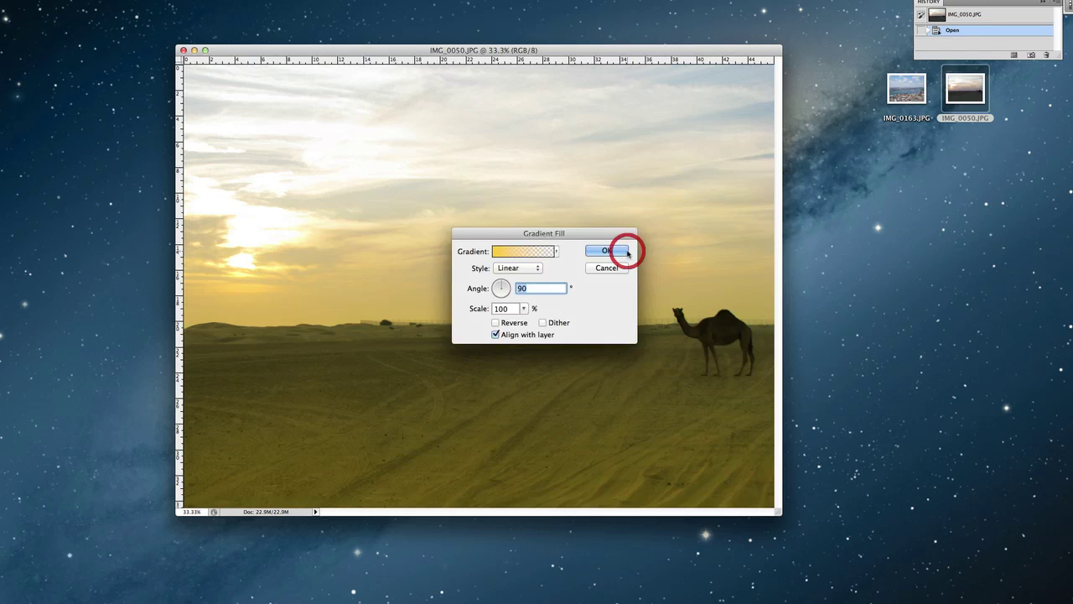
click(496, 323)
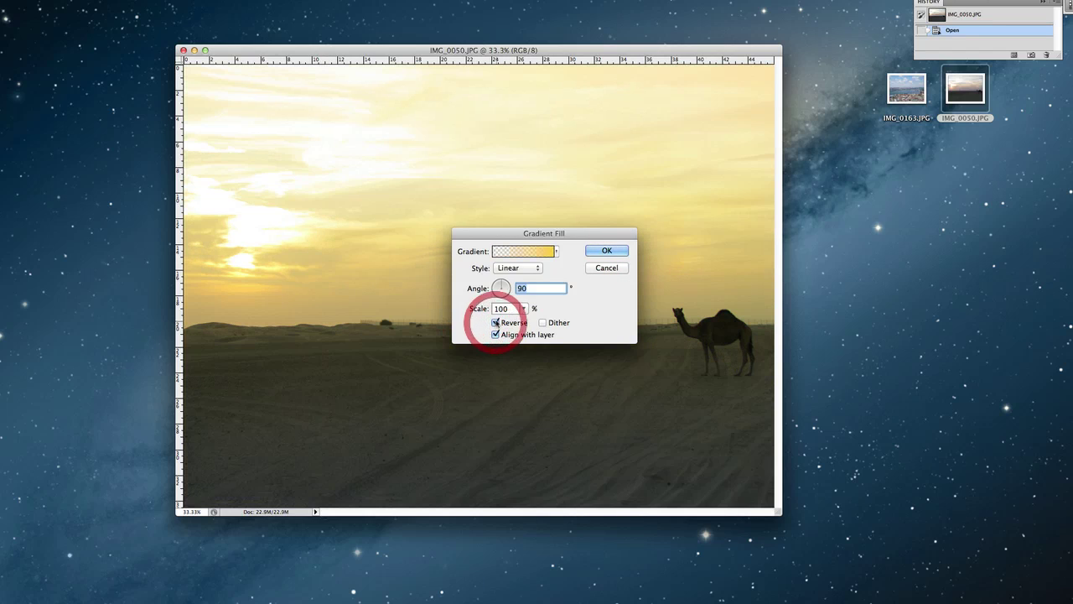
click(556, 252)
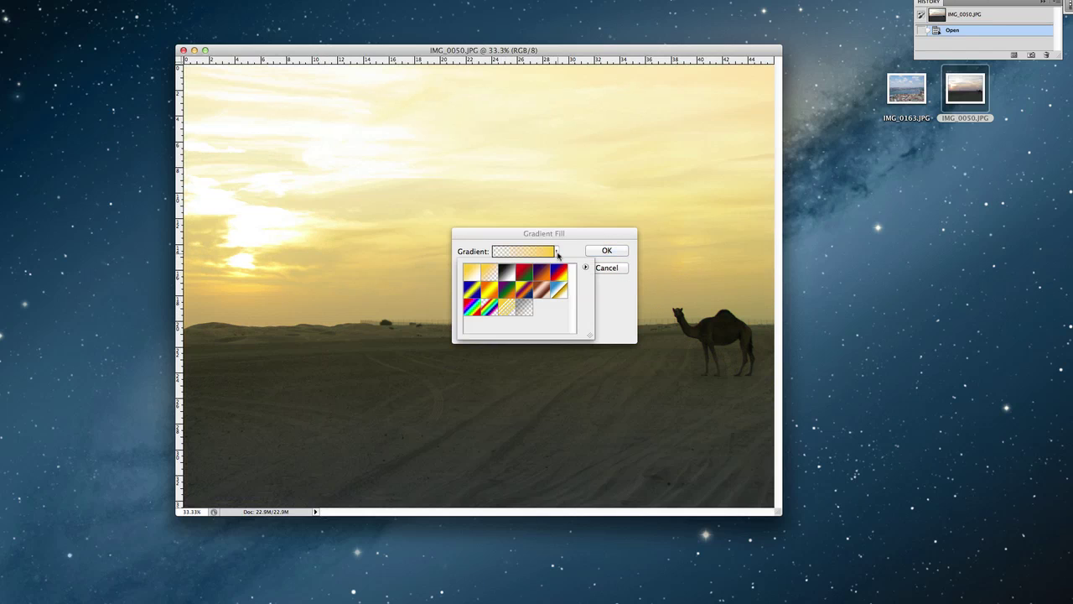
click(508, 275)
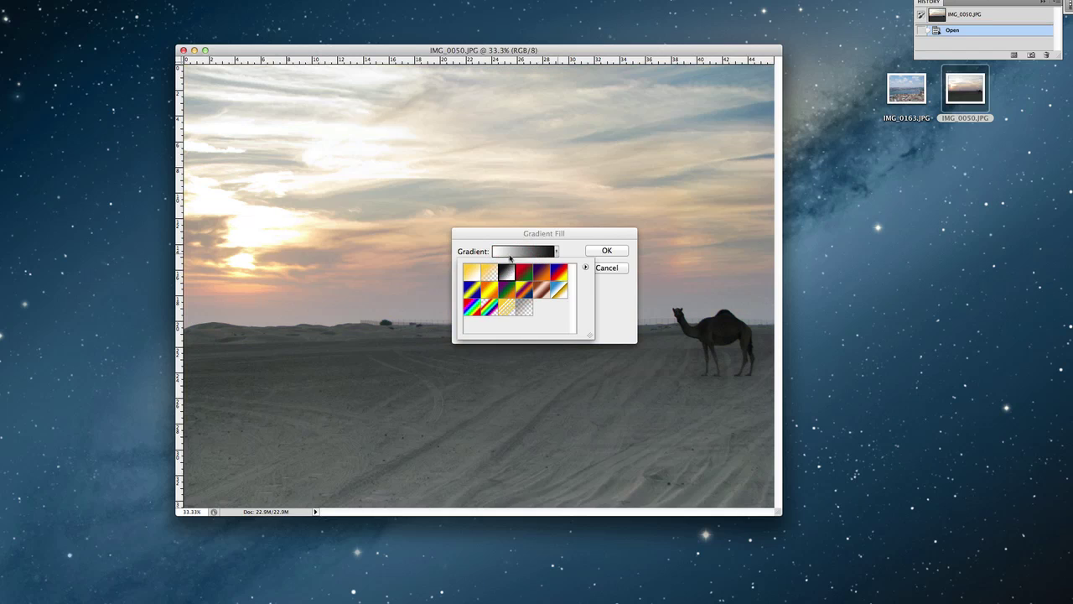
click(510, 251)
drag(529, 243, 565, 184)
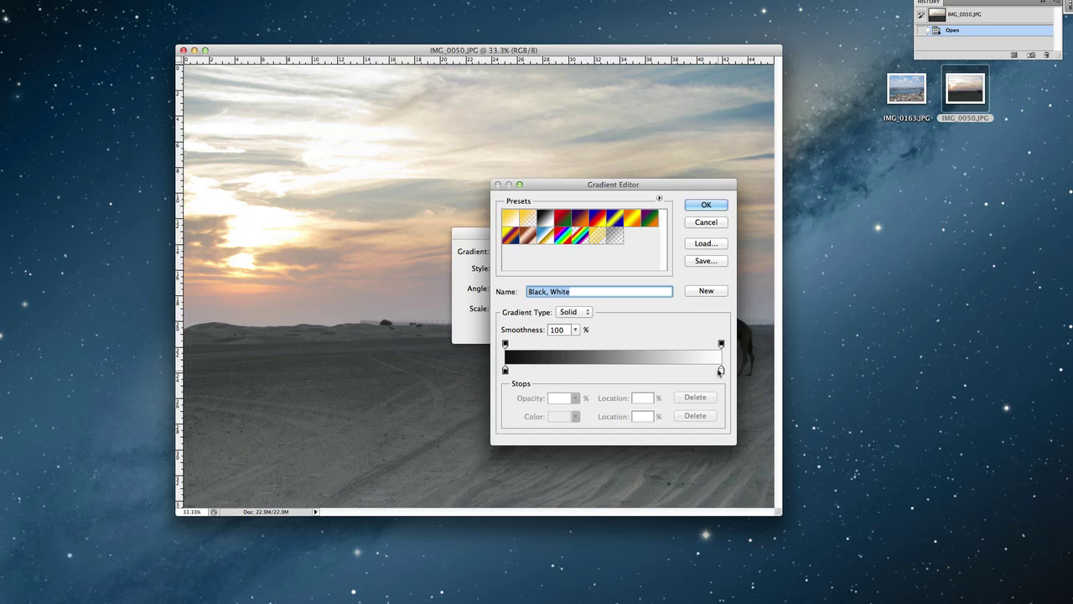
- Try and remove a yellow stop at 78%, then apply the reversed black-to-white gradient fill
click(723, 346)
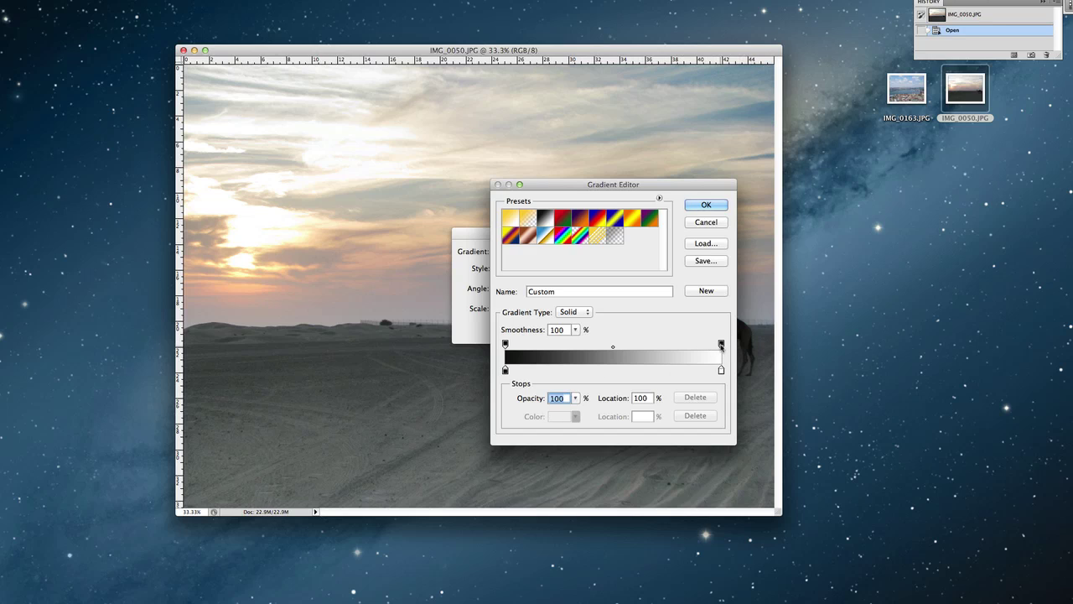
click(675, 370)
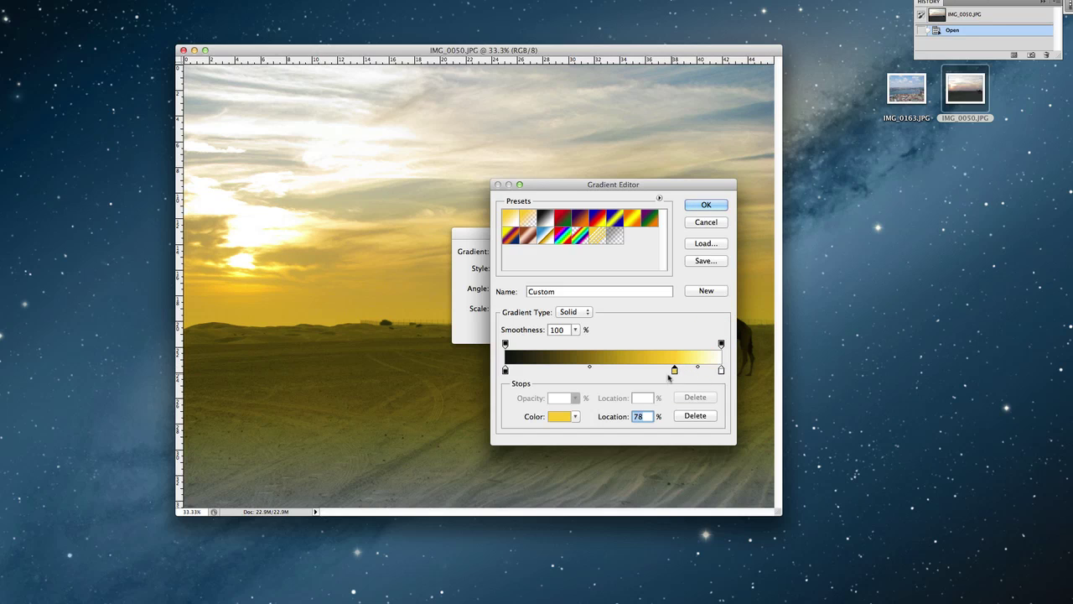
click(696, 416)
click(701, 209)
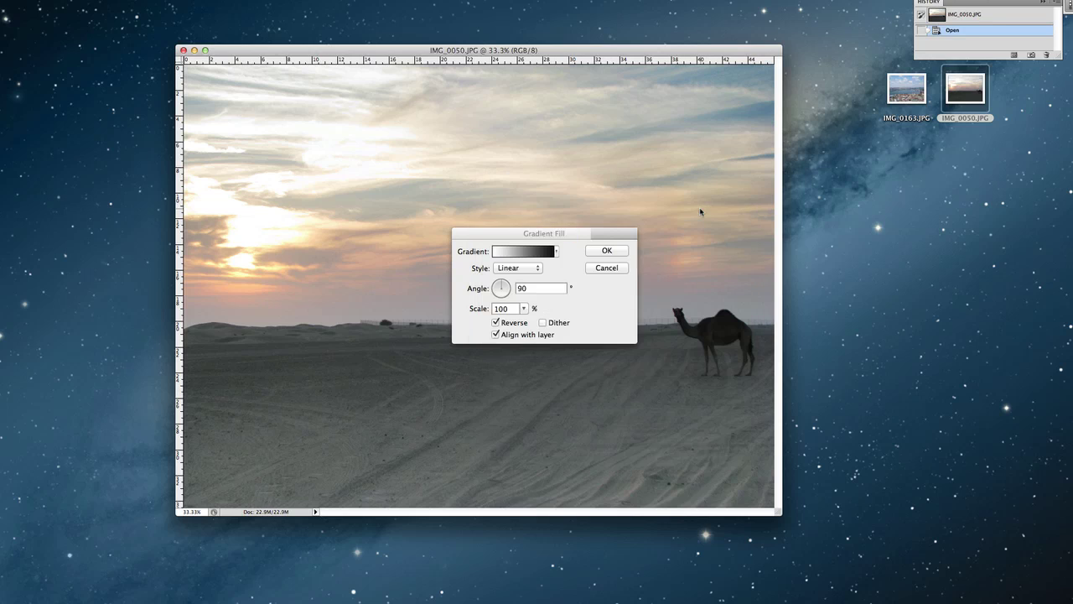
drag(550, 234, 559, 243)
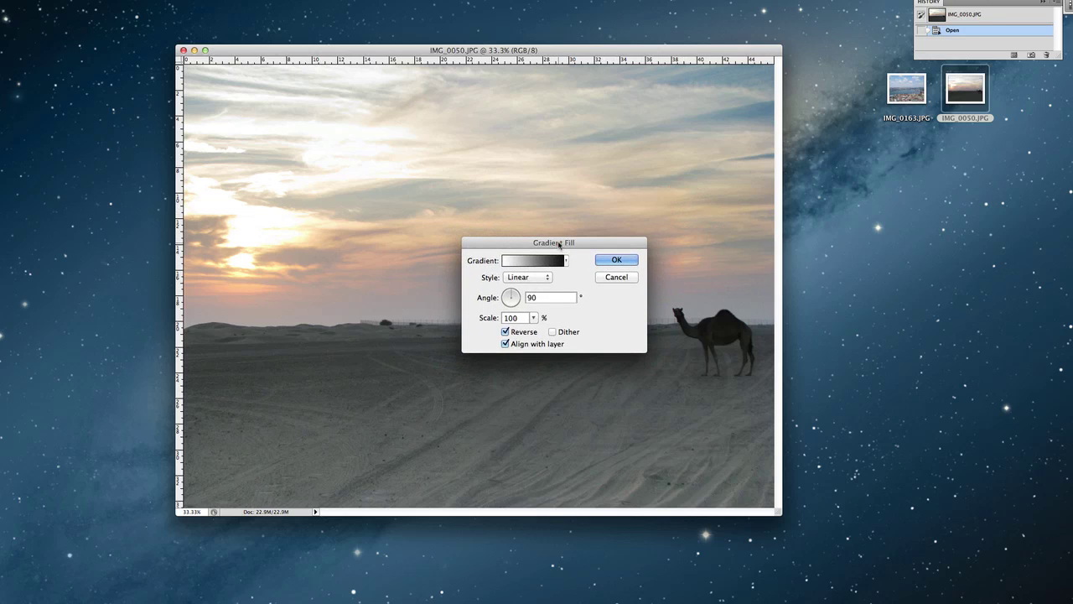
click(619, 259)
drag(599, 55, 455, 11)
click(965, 162)
double_click(966, 89)
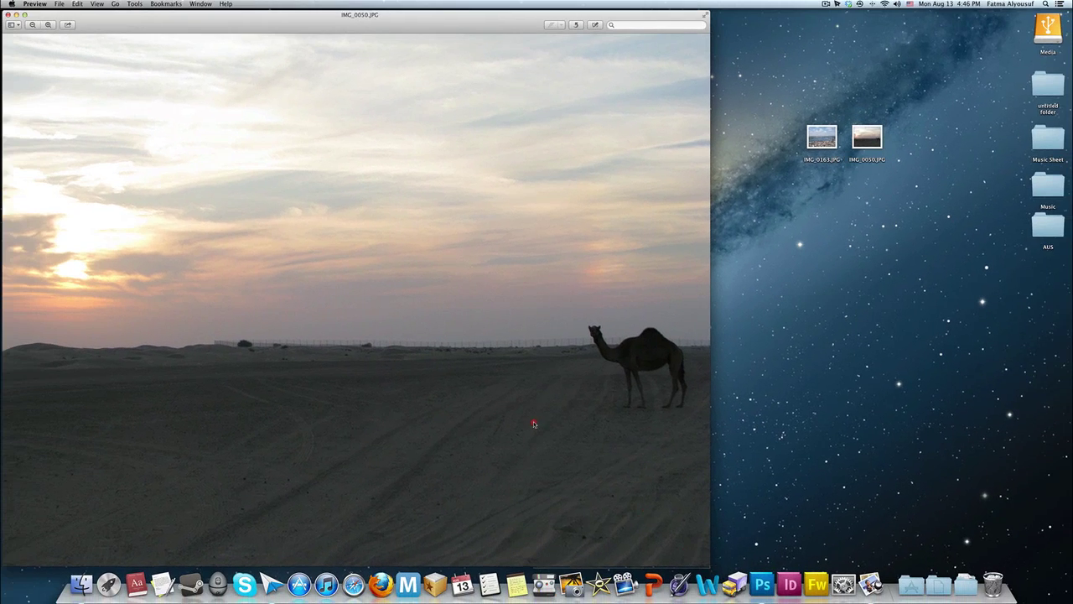
click(711, 568)
drag(707, 568, 393, 327)
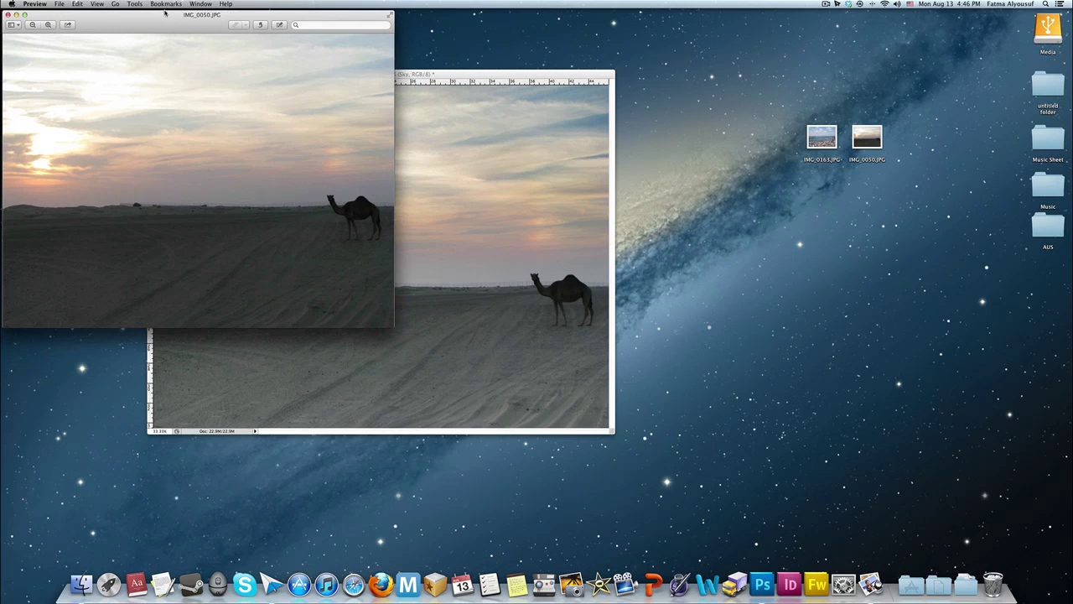
drag(164, 12, 758, 90)
drag(514, 68, 457, 61)
drag(744, 101, 726, 95)
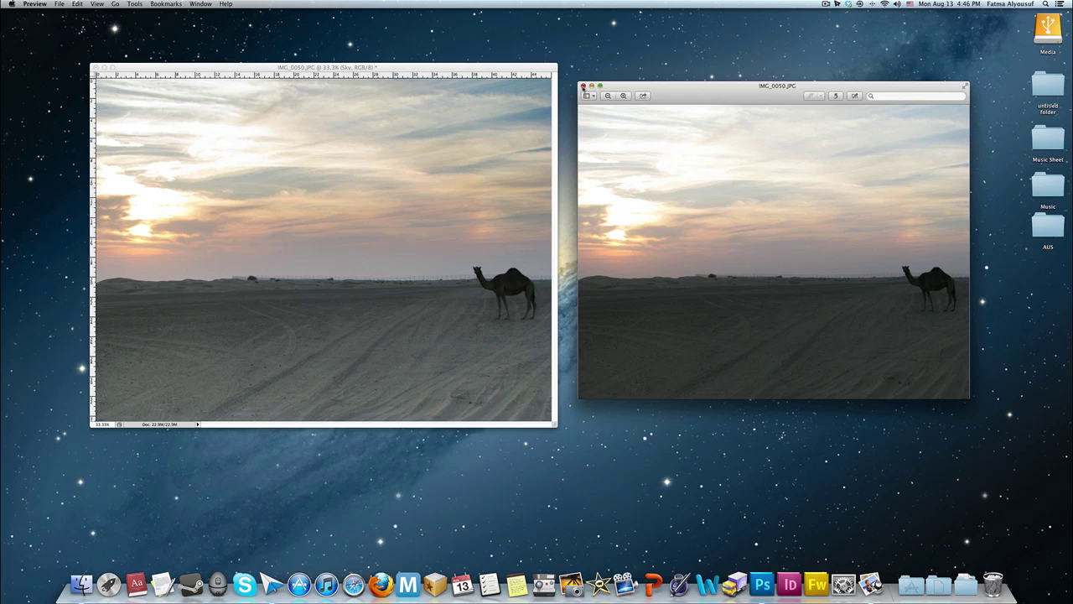
click(584, 86)
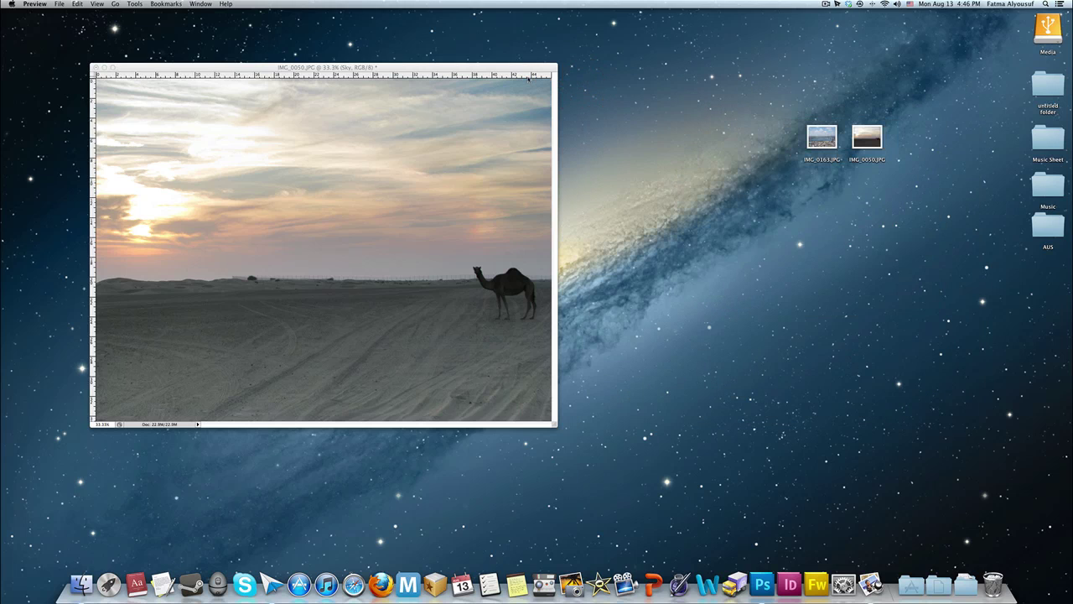
- Open IMG_0163.JPG with Photoshop CS5 and position its window beside the camel photo
drag(515, 70, 678, 89)
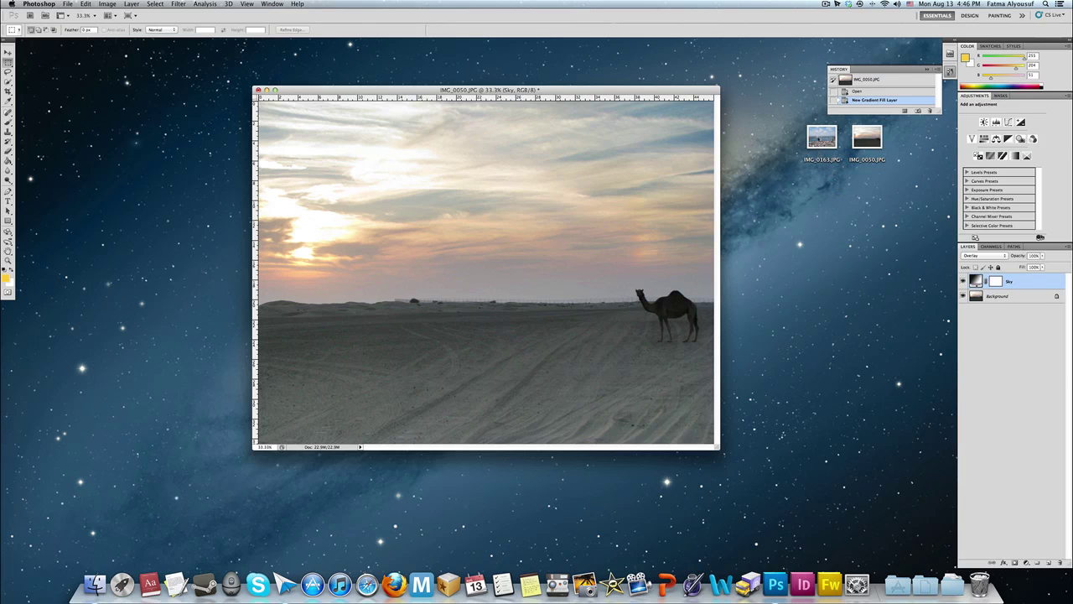
right_click(819, 140)
mouse_move(855, 149)
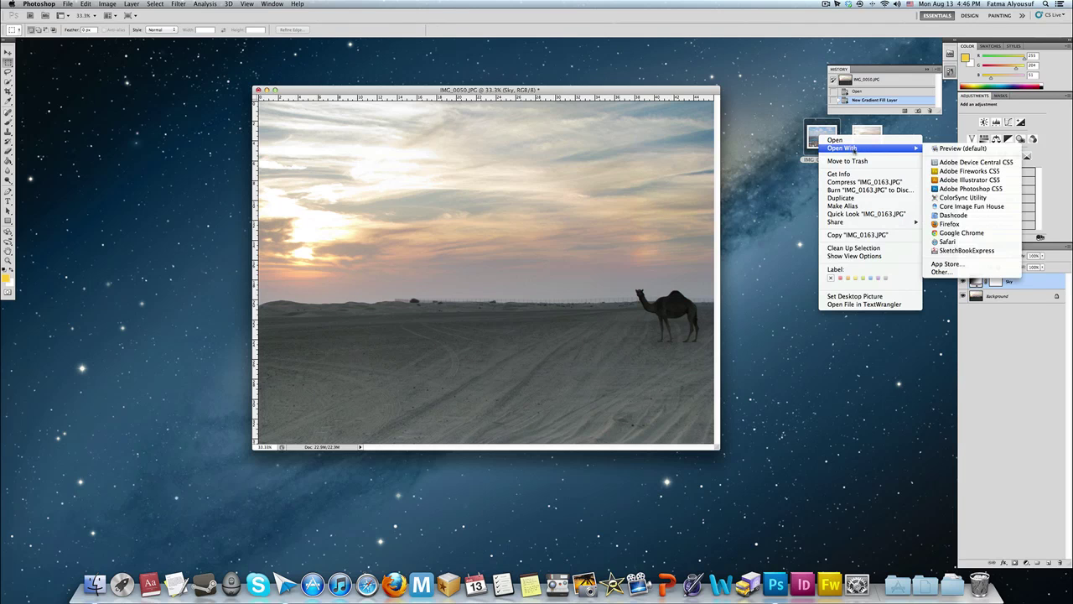
click(968, 188)
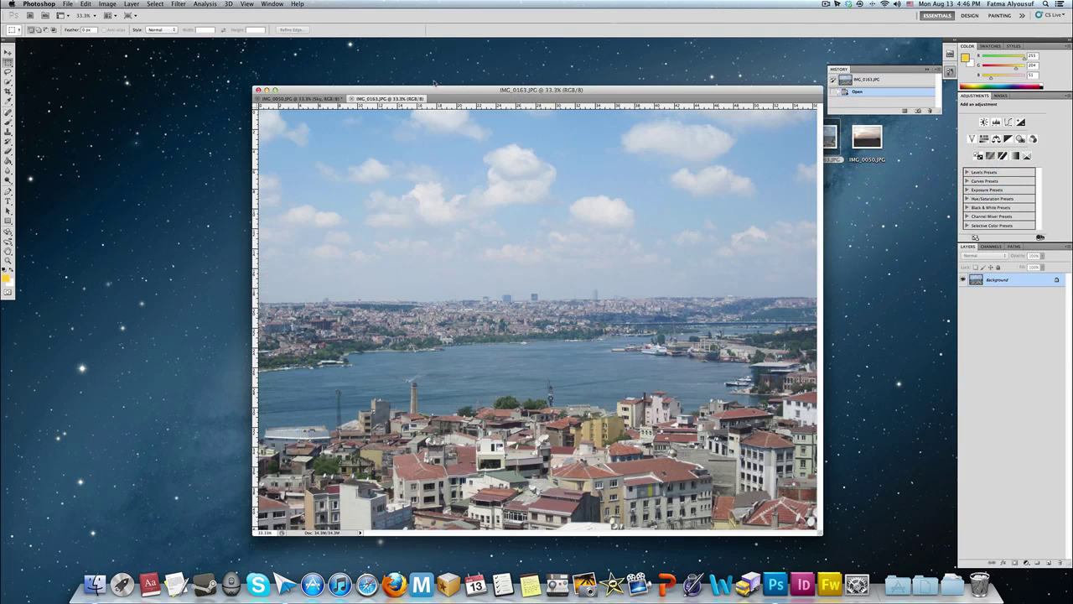
drag(440, 85, 398, 70)
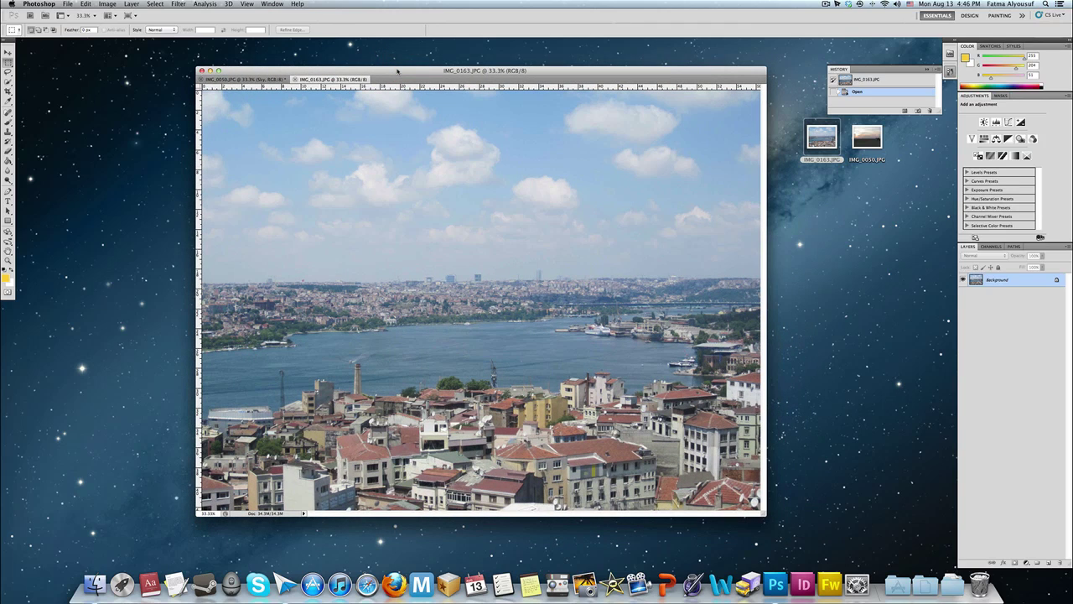
drag(410, 71, 406, 69)
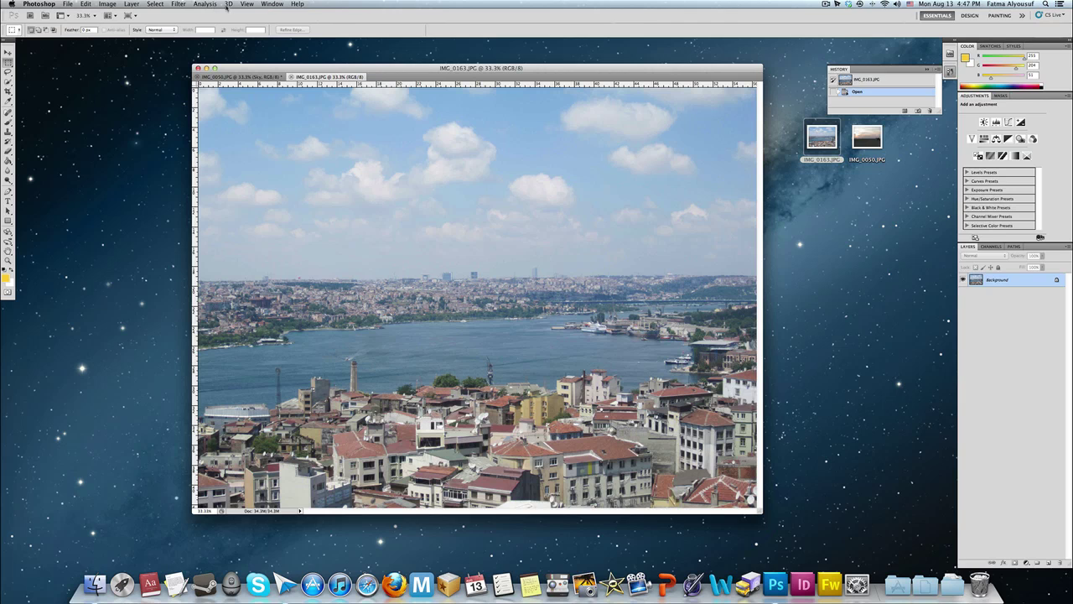
- Create a Gradient fill layer named Sky with Overlay blend mode
click(131, 4)
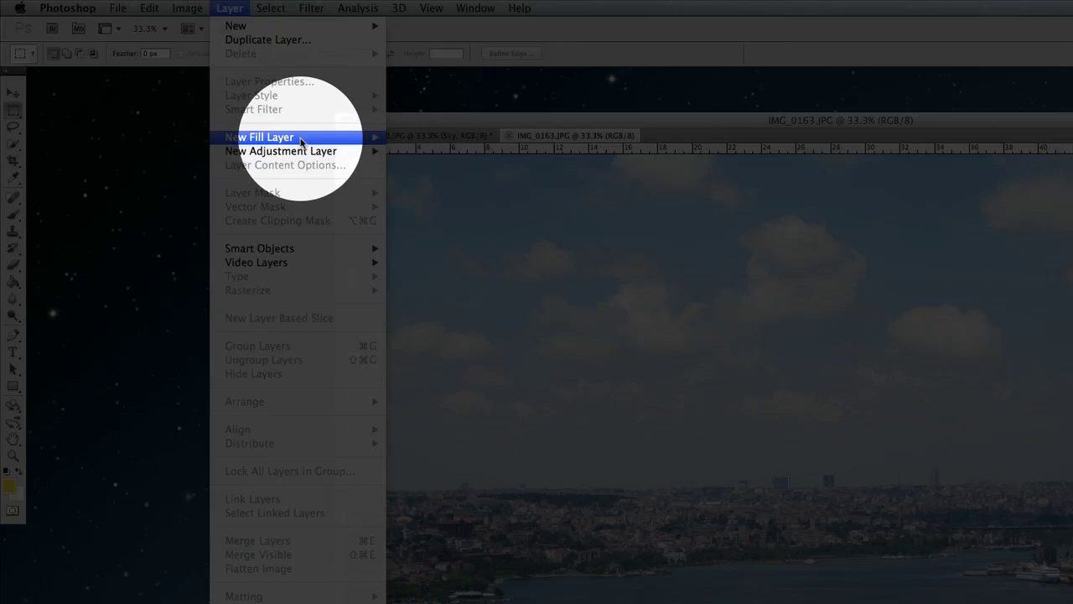
mouse_move(320, 139)
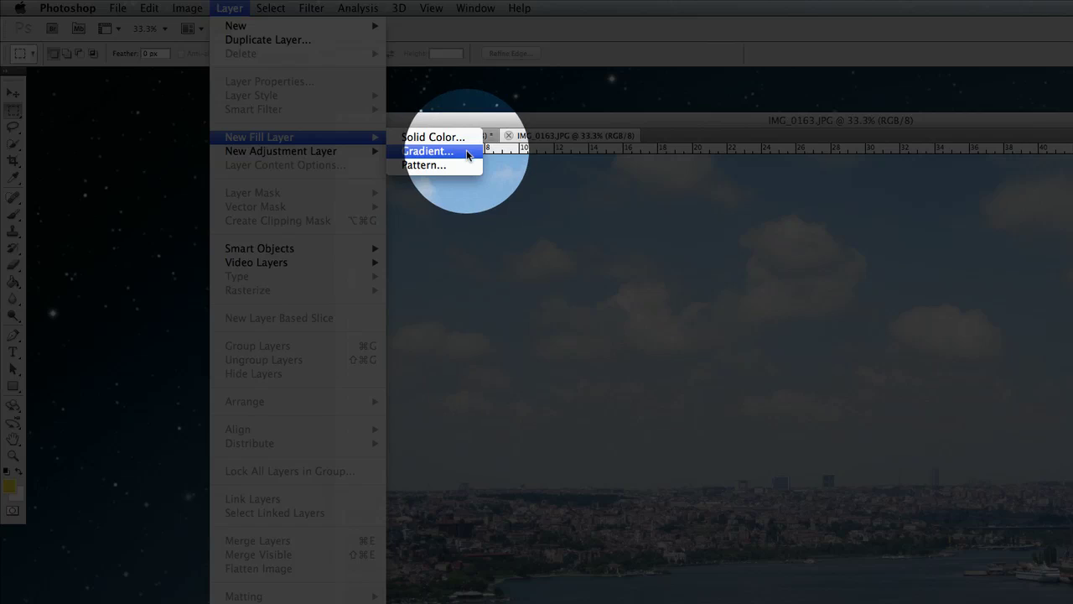
click(457, 151)
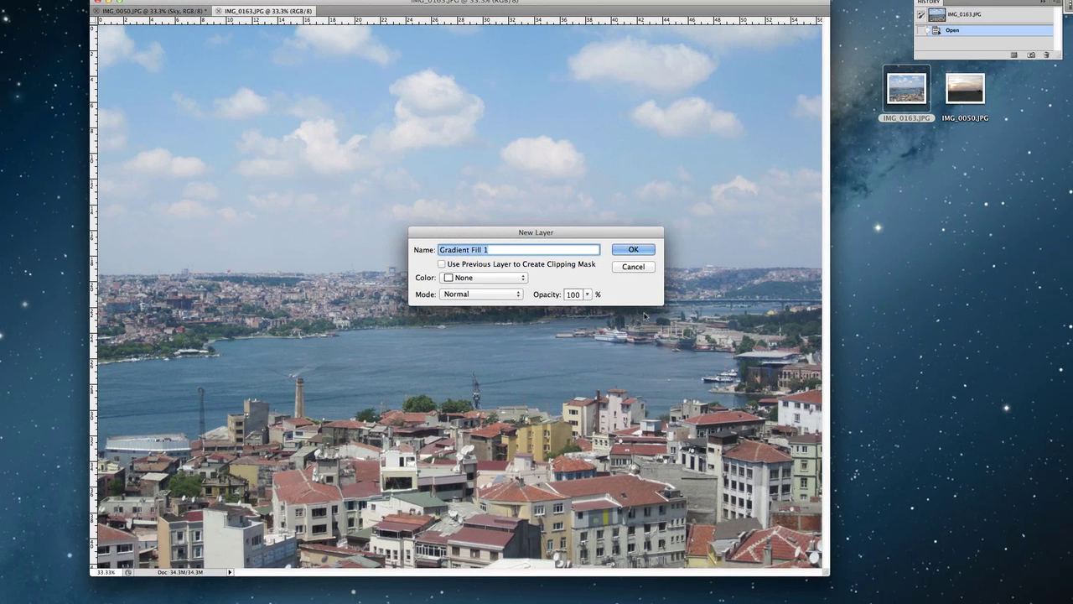
text(Sky)
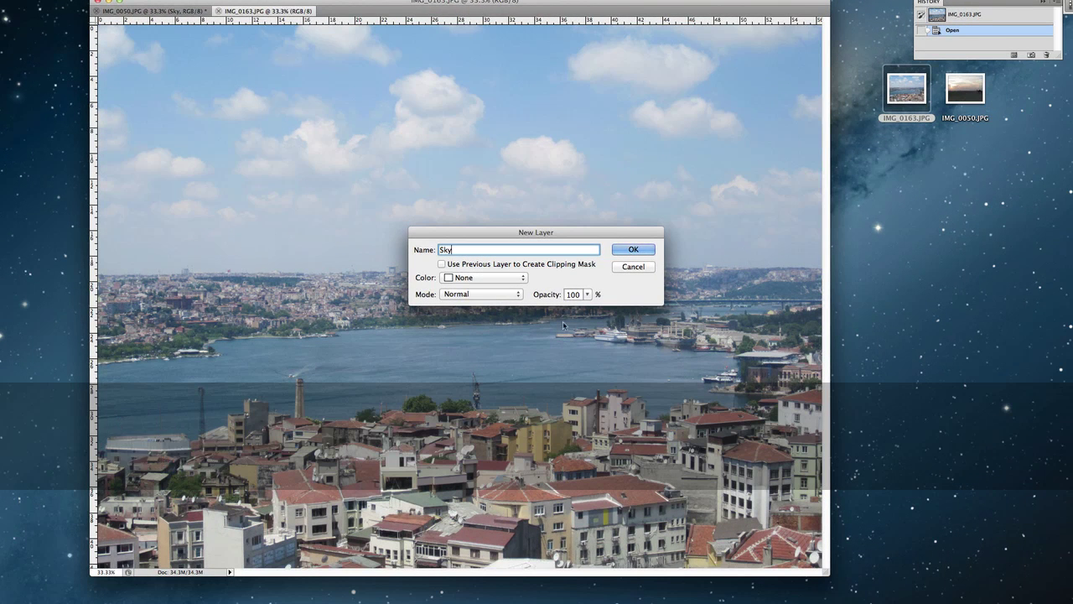
click(457, 294)
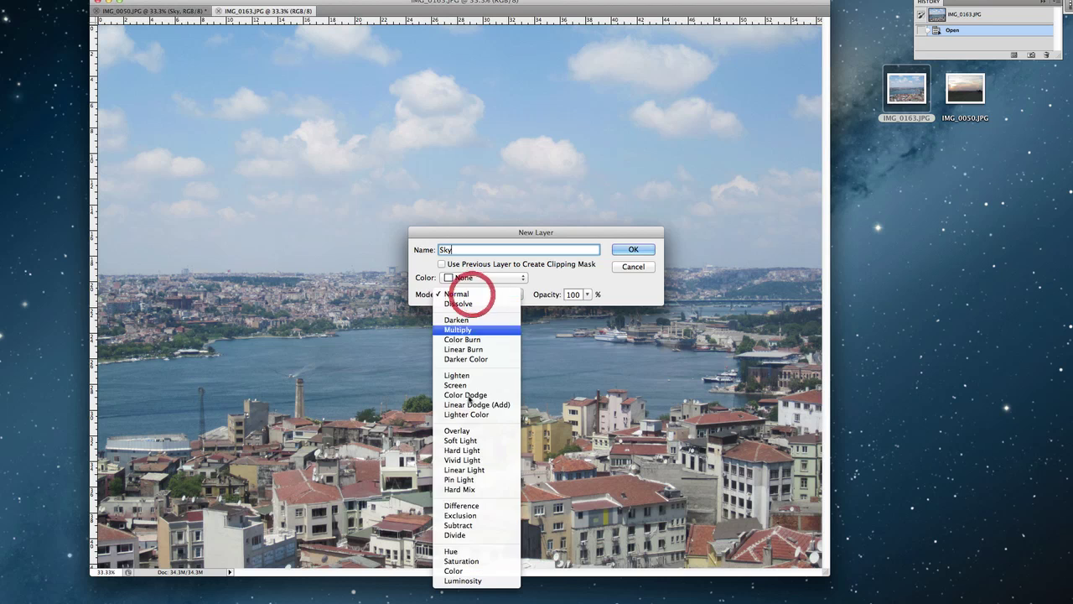
click(470, 431)
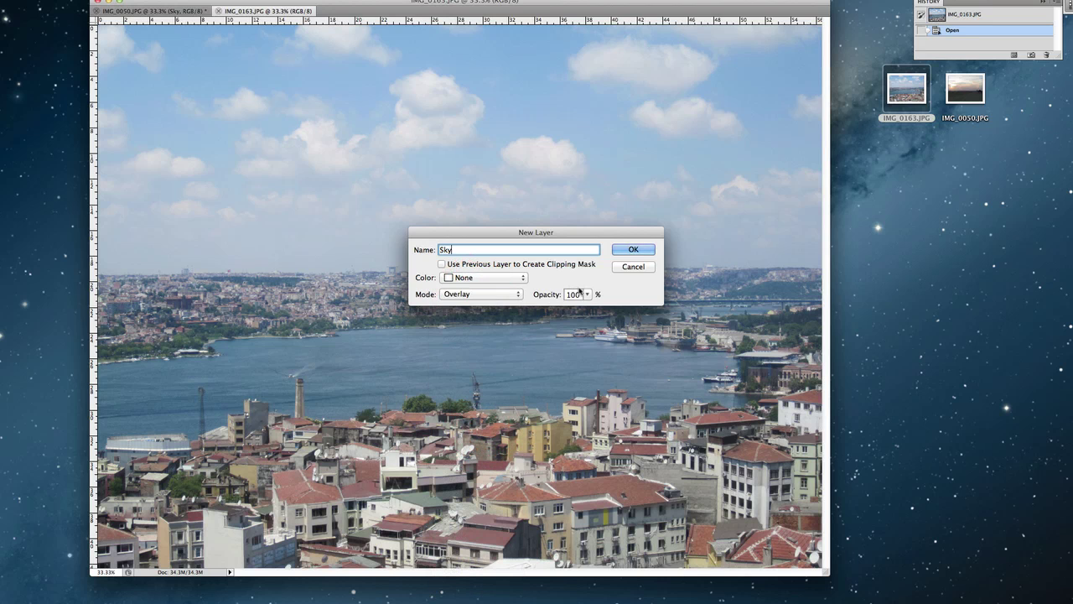
click(633, 249)
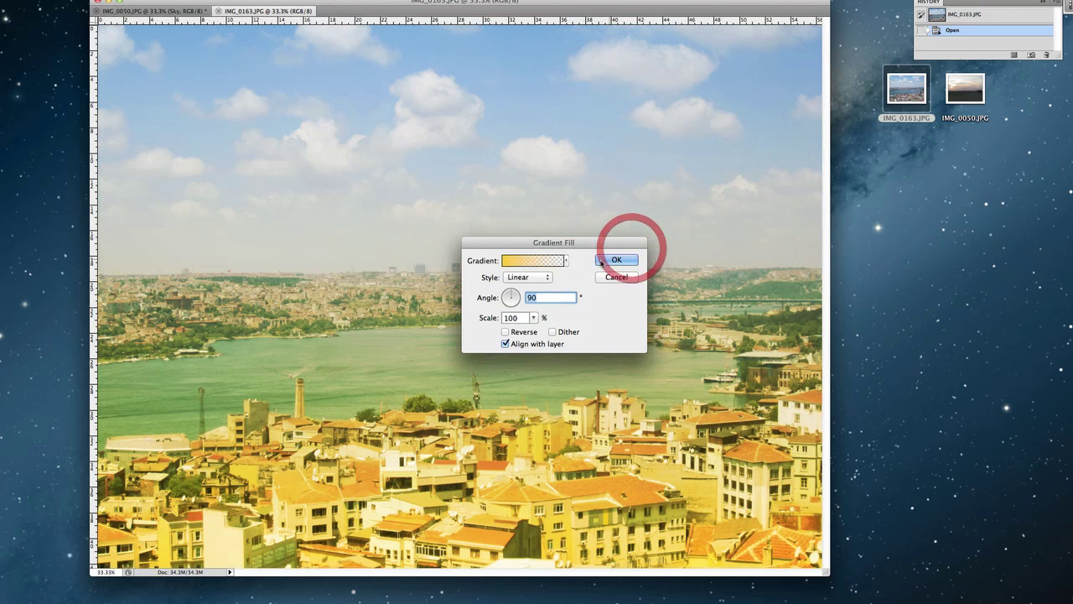
- Reverse the gradient, pick the Black, White preset and apply it at 90°
click(511, 331)
click(567, 261)
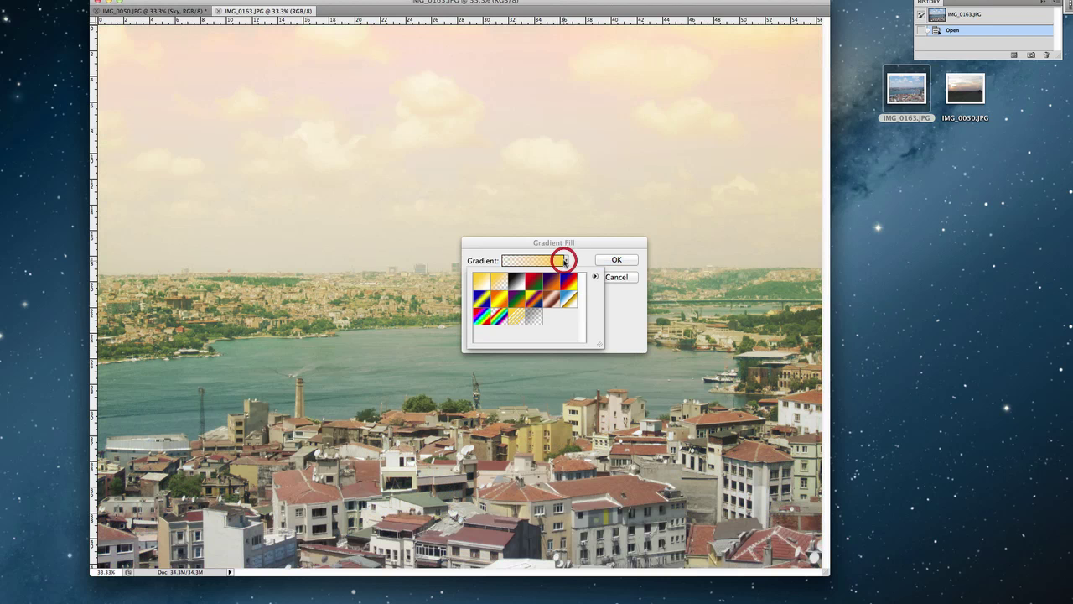
click(516, 282)
click(535, 262)
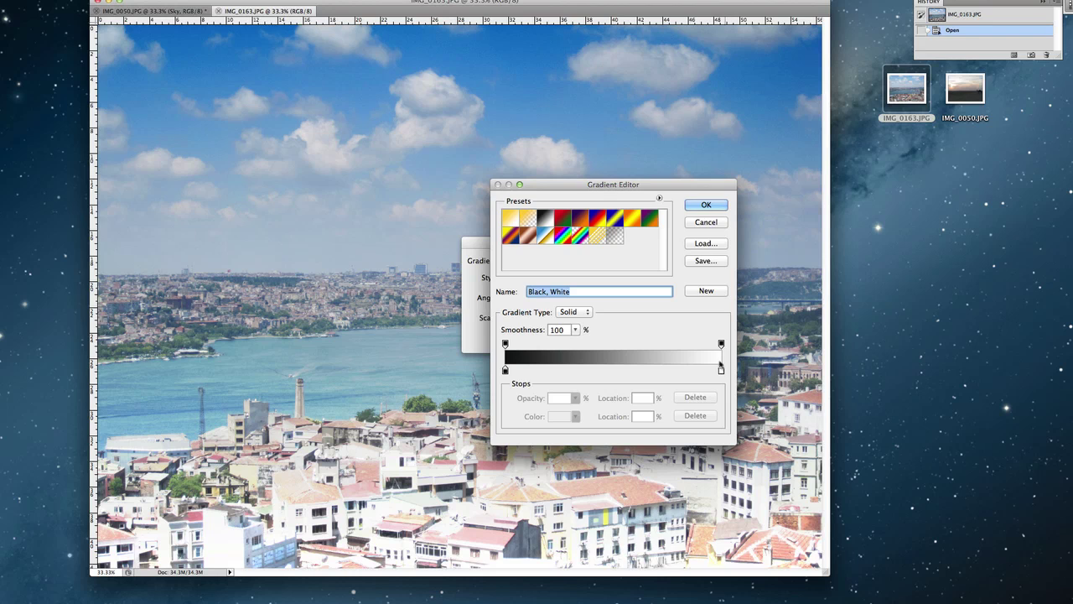
click(715, 203)
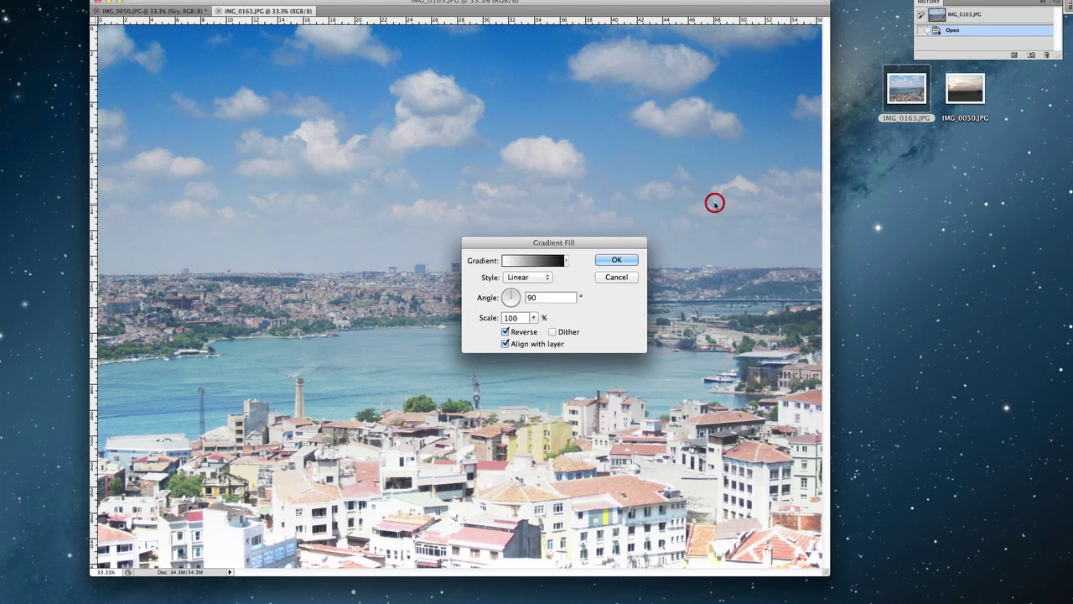
click(618, 261)
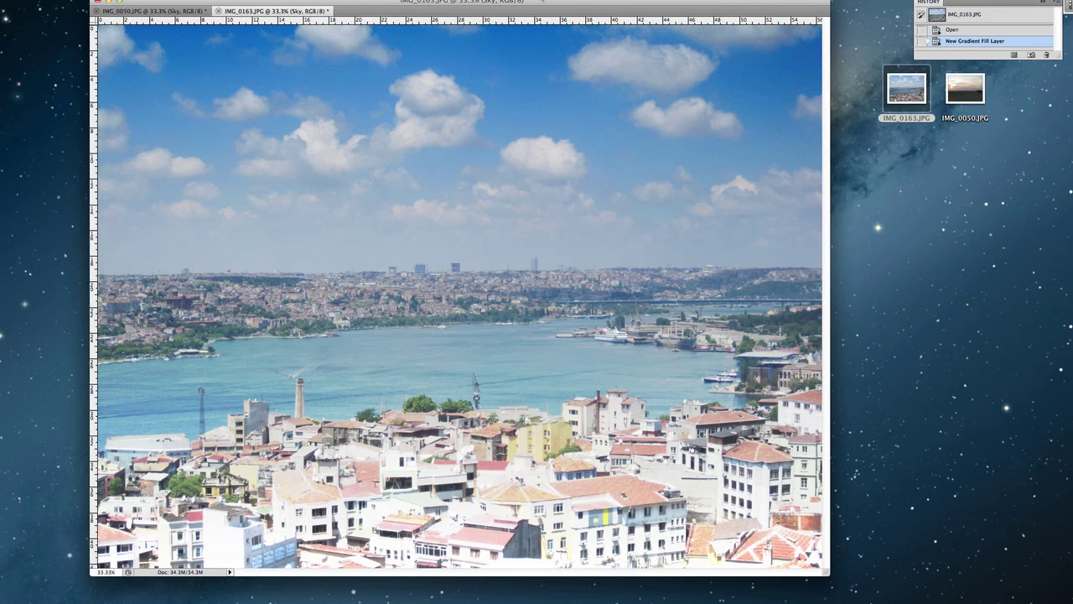
drag(541, 3, 453, 0)
- Open the original IMG_0163.JPG in Preview, shrink it and place it right of Photoshop
click(907, 91)
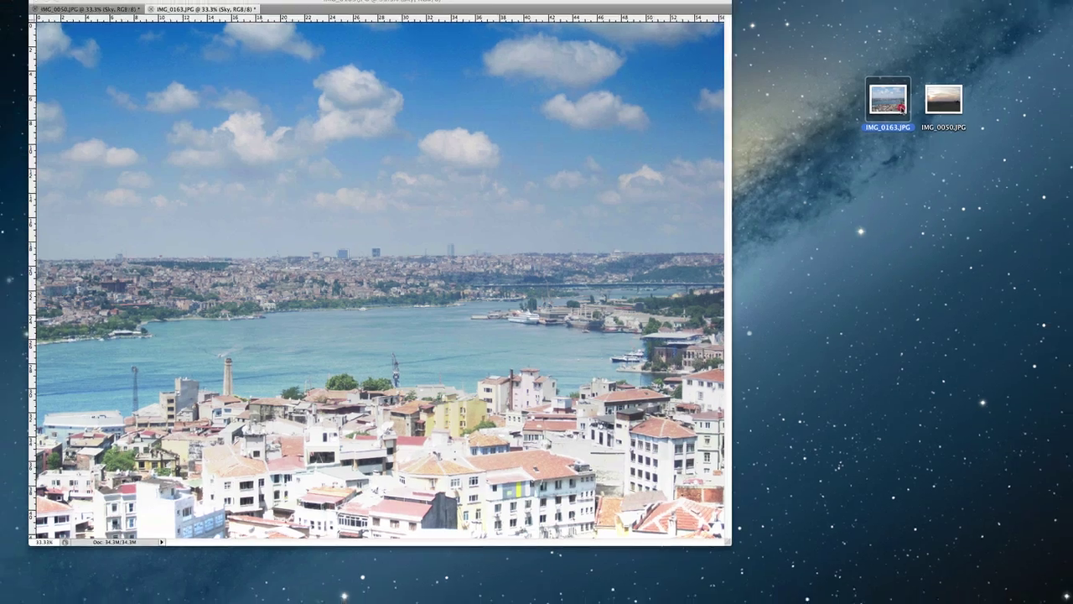
double_click(922, 99)
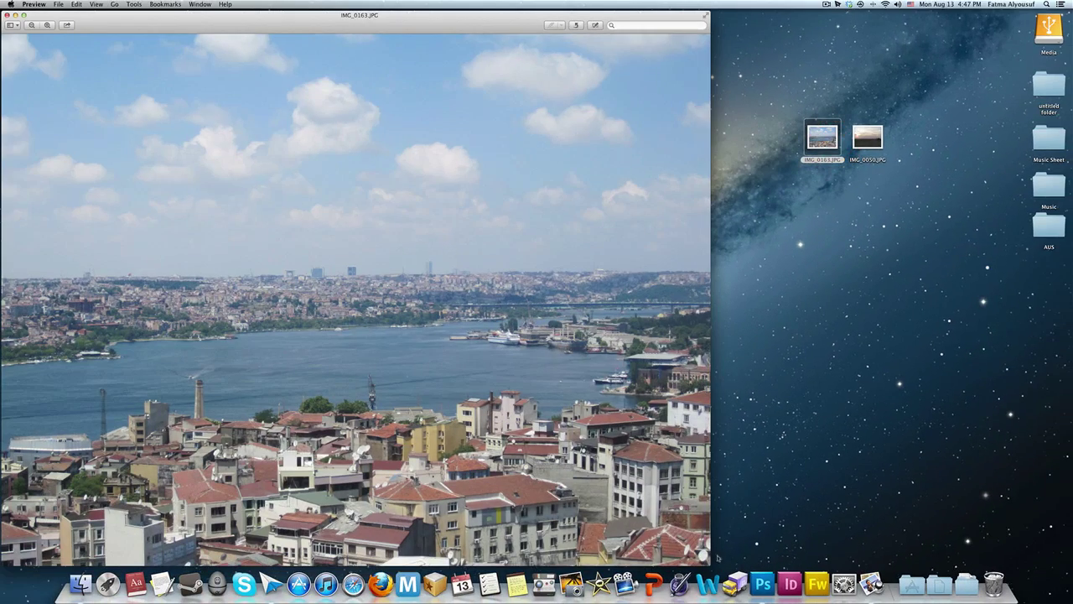
drag(709, 565, 371, 278)
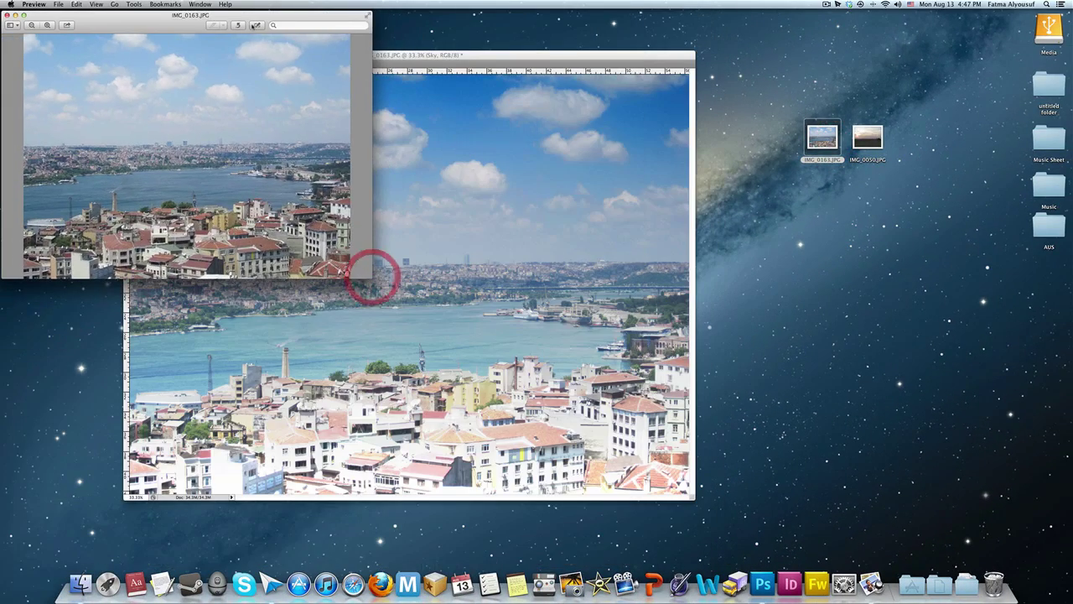
drag(146, 15, 781, 108)
drag(425, 52, 347, 36)
click(759, 111)
drag(759, 112, 731, 107)
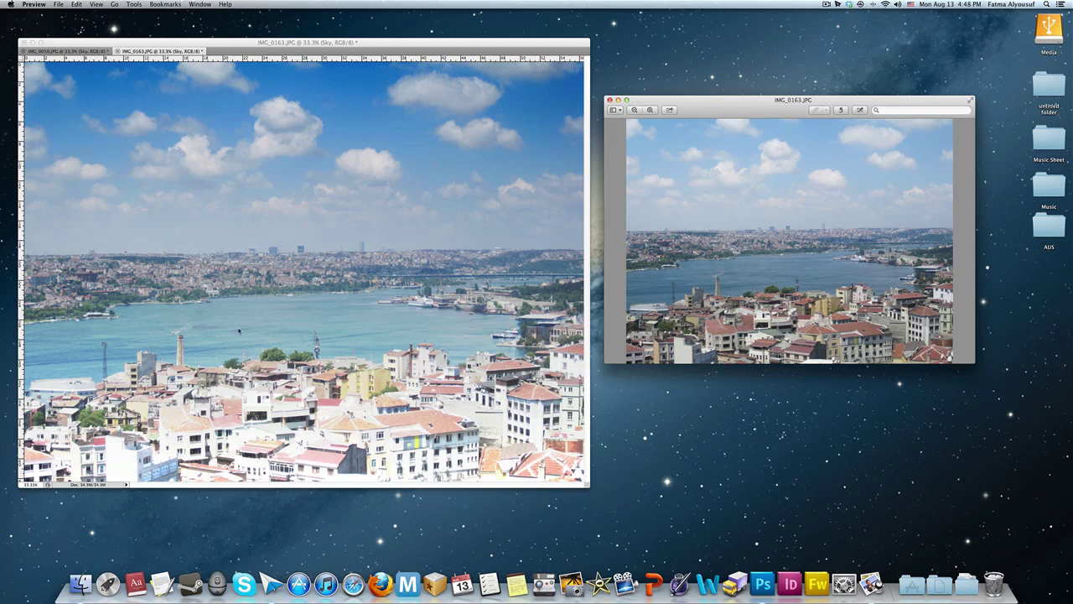
drag(443, 40, 442, 46)
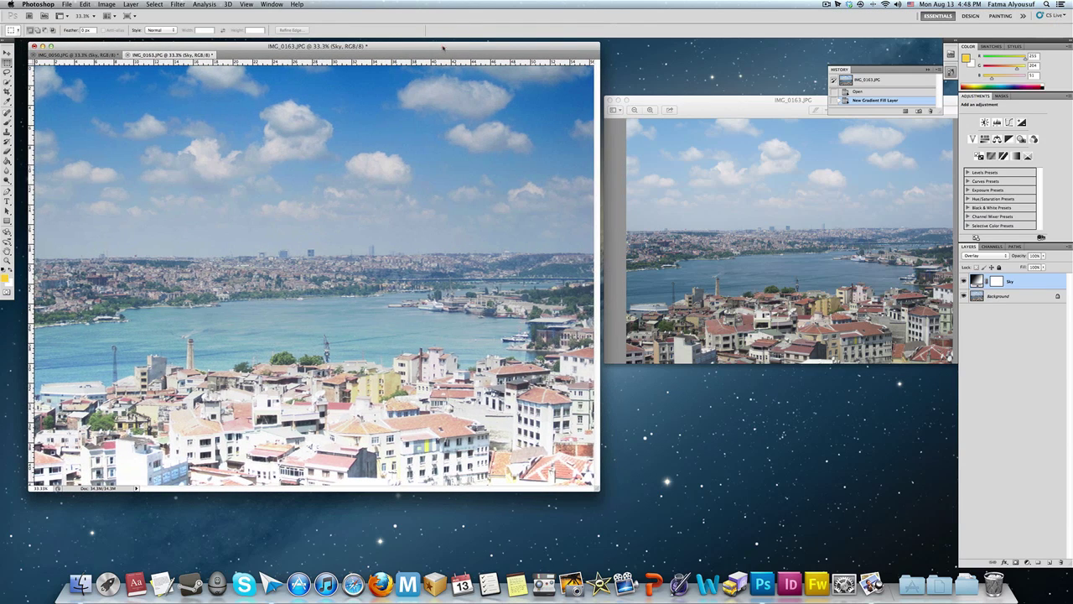